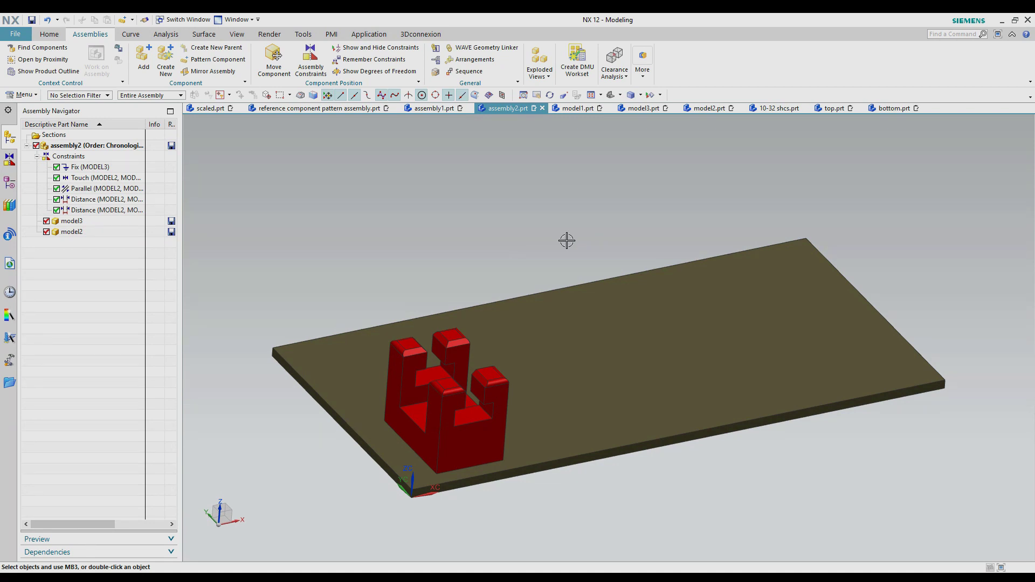
# - Examine which plate and block faces the fix, touch, parallel and distance constraints of the assembly refer to
pyautogui.click(76, 168)
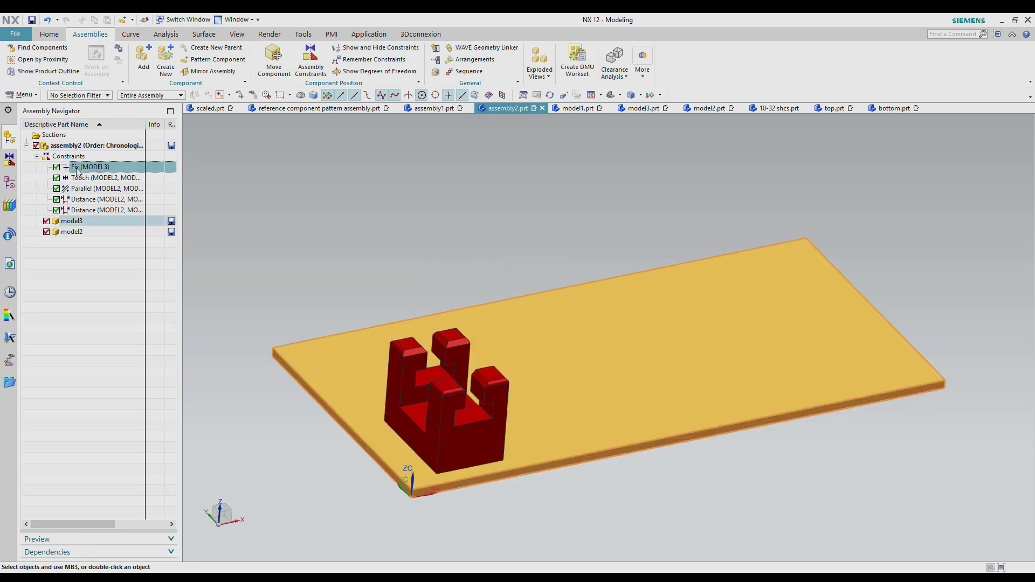
pyautogui.keyDown('shift'); pyautogui.click(84, 210); pyautogui.keyUp('shift')
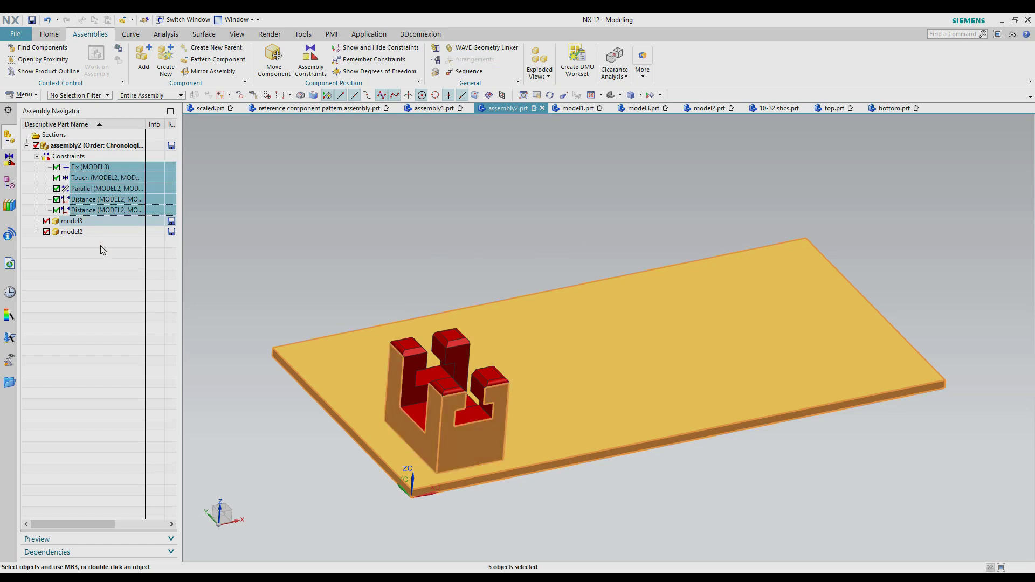
pyautogui.click(88, 180)
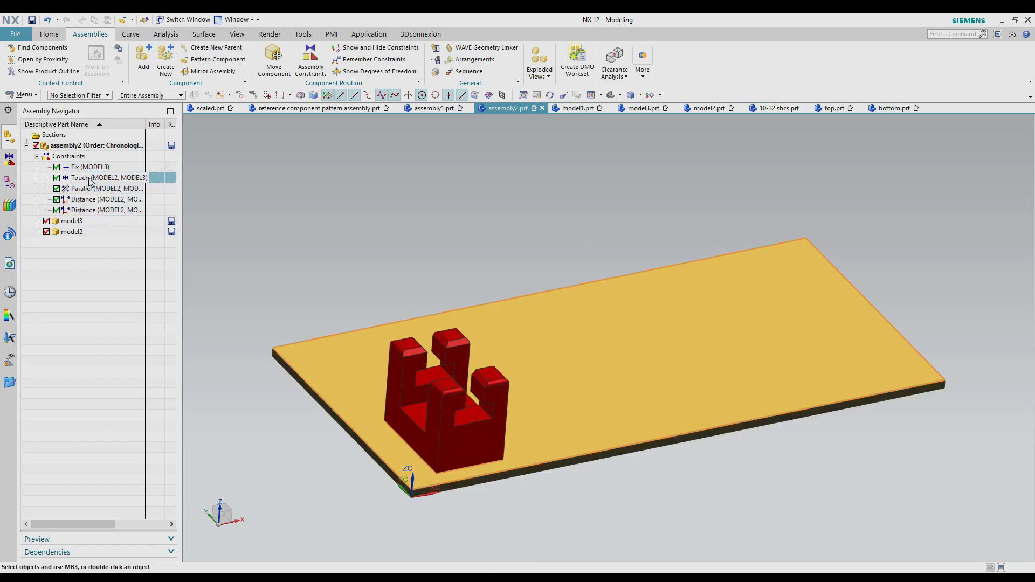
pyautogui.keyDown('shift'); pyautogui.click(90, 213); pyautogui.keyUp('shift')
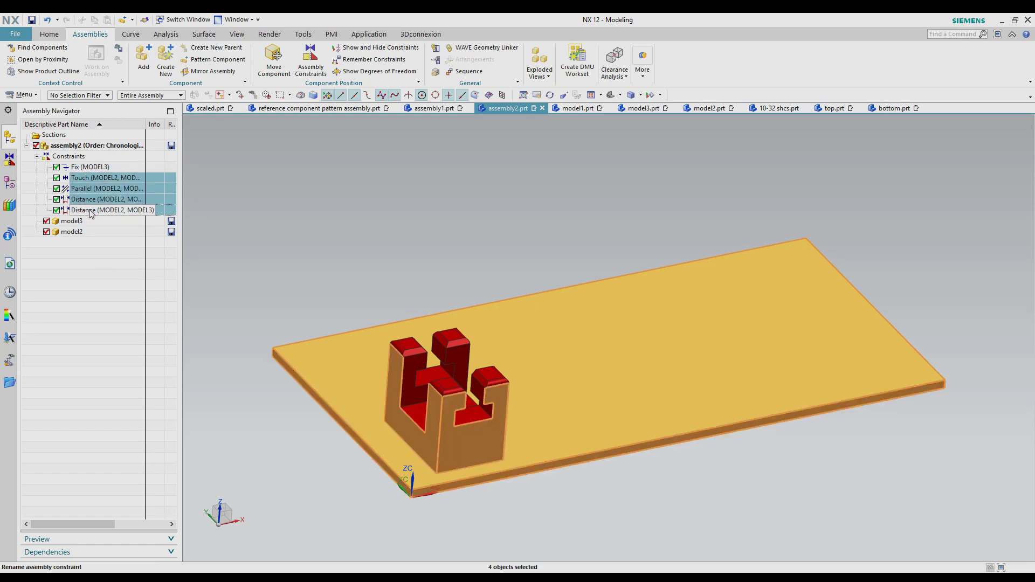
pyautogui.click(100, 278)
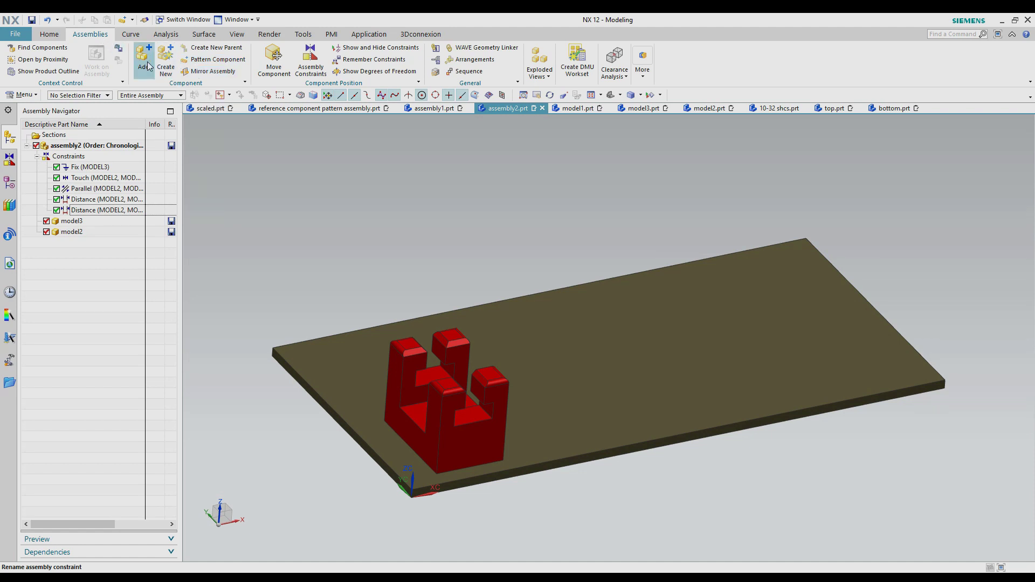
# - Start a linear component pattern of the red block model2 with the second direction turned off
pyautogui.click(213, 60)
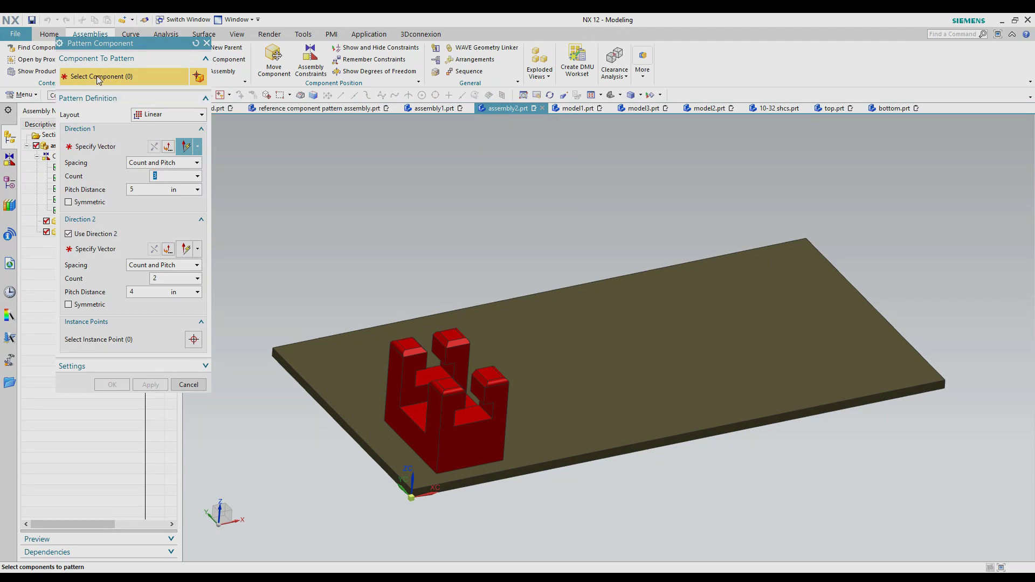
pyautogui.click(406, 361)
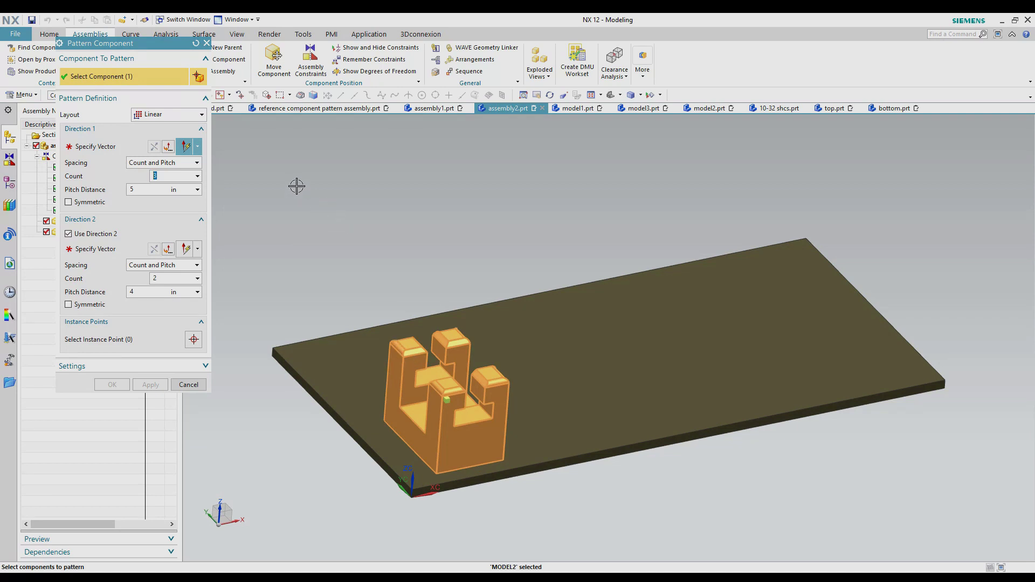
pyautogui.click(197, 118)
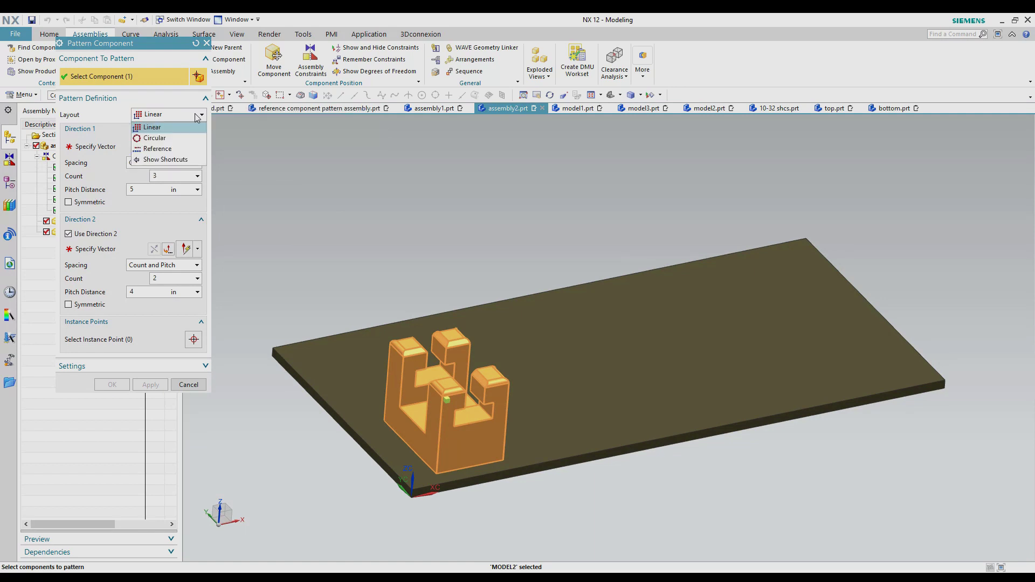
pyautogui.click(161, 131)
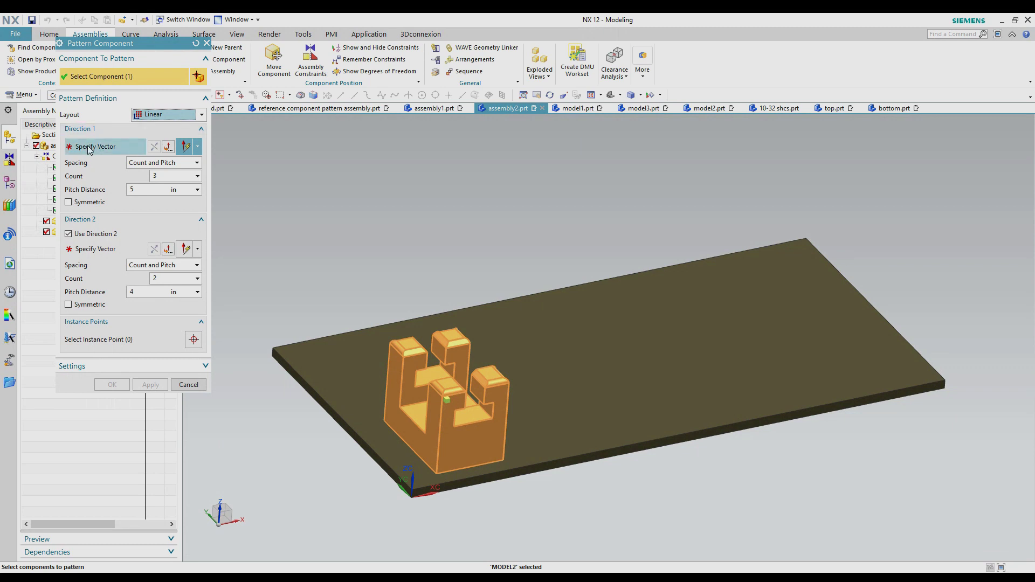
pyautogui.click(68, 234)
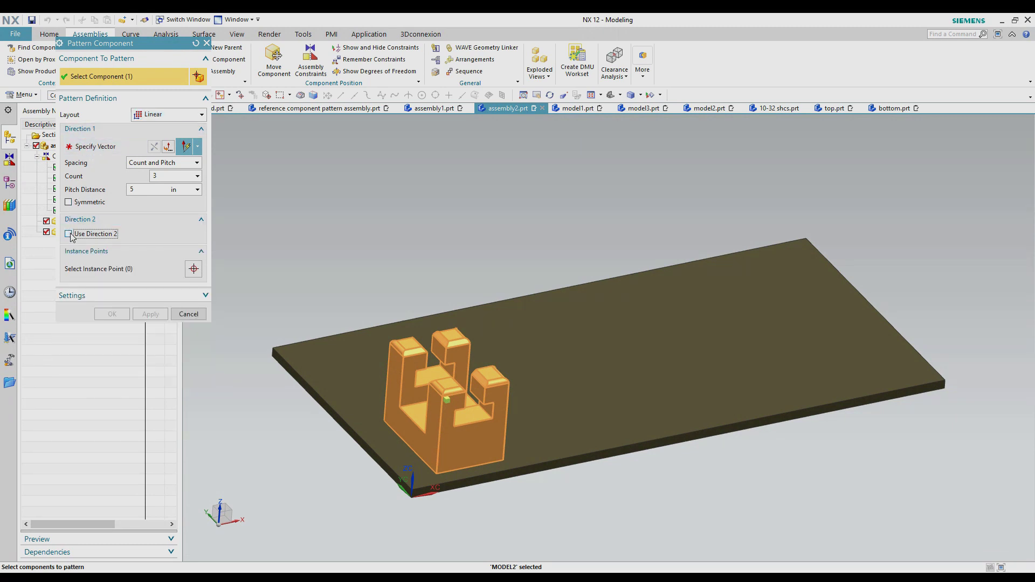
# - Set the pattern's first direction along the long front top edge of the base plate
pyautogui.click(96, 148)
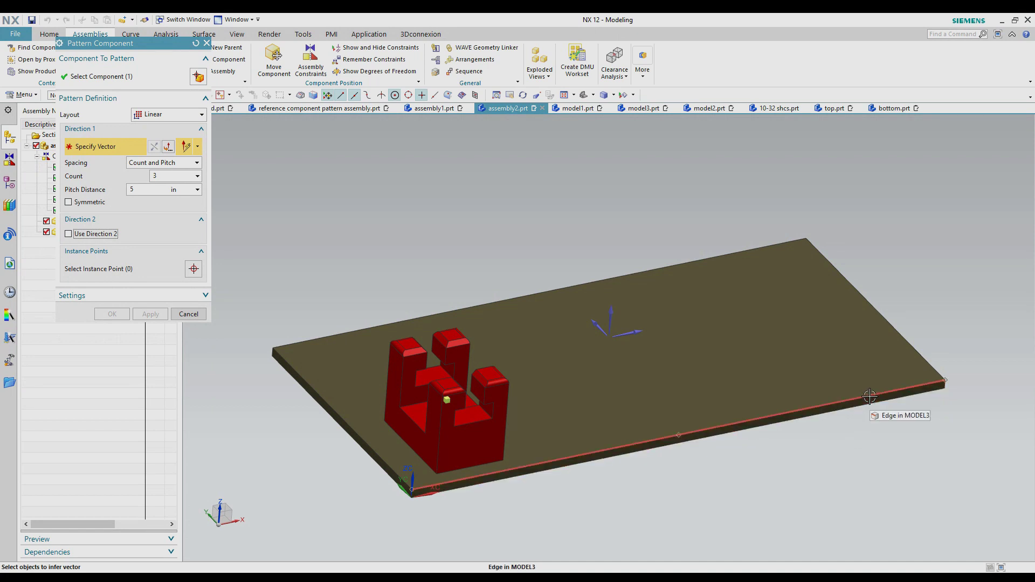
pyautogui.click(870, 398)
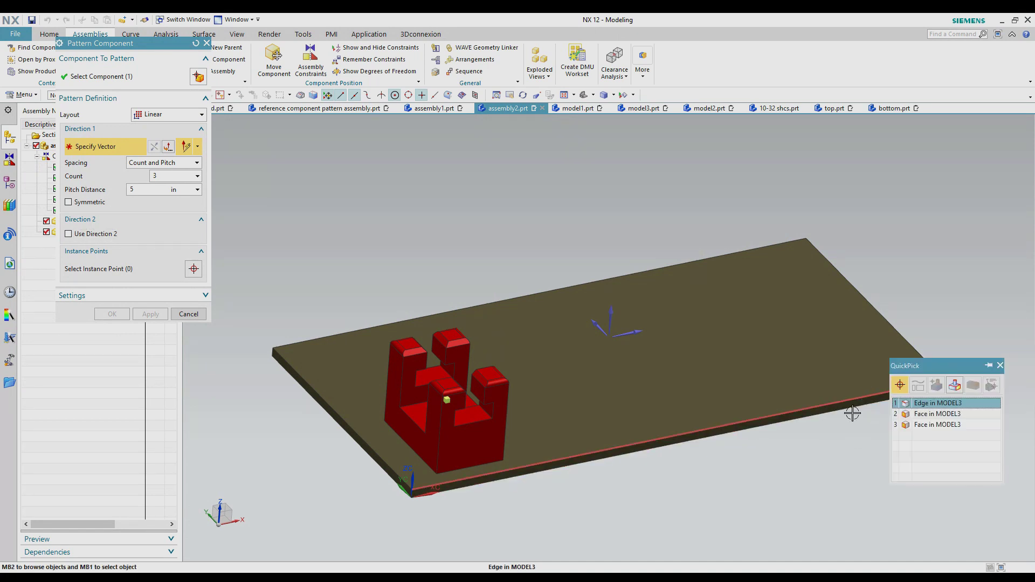
pyautogui.click(920, 406)
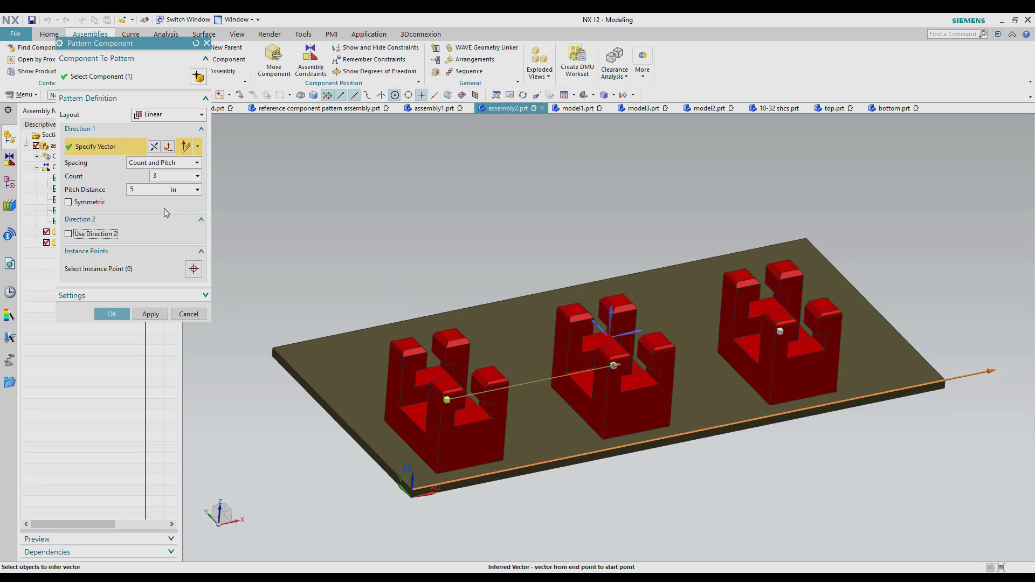
# - Set the pitch distance of the pattern's first direction to 4 in
pyautogui.click(159, 176)
pyautogui.click(140, 189)
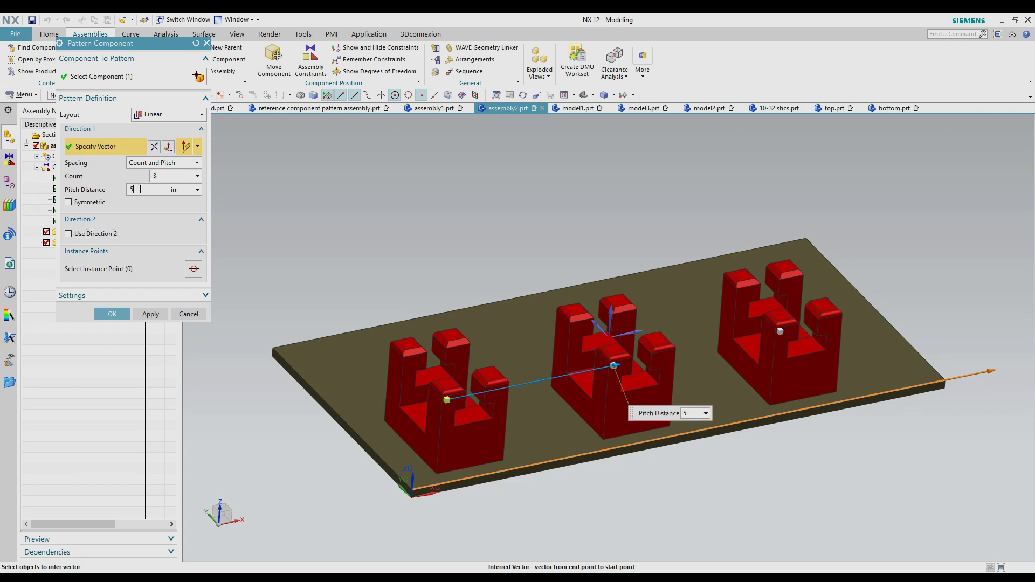
pyautogui.moveTo(328, 215); pyautogui.dragTo(322, 233, button='middle')
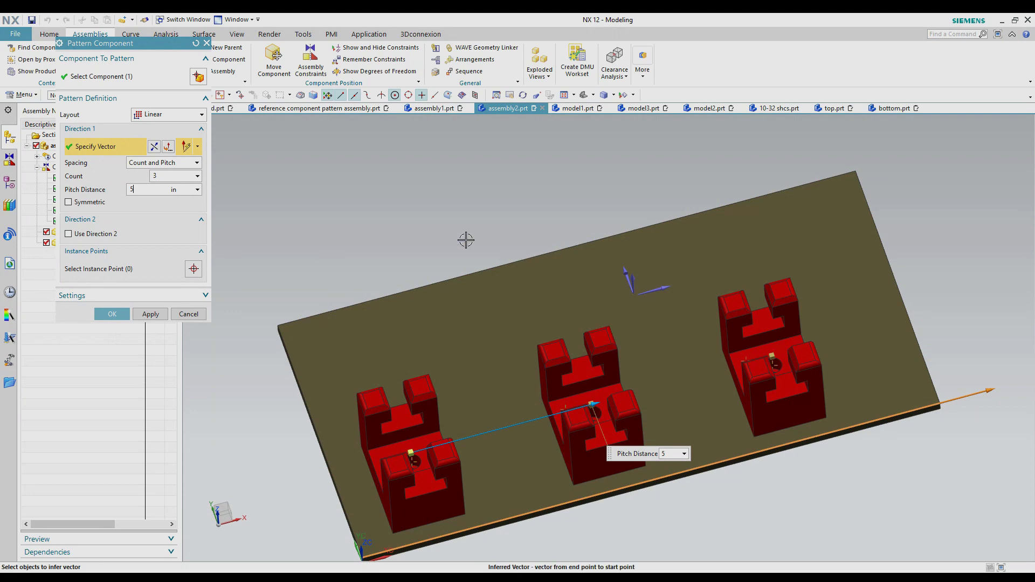
pyautogui.moveTo(453, 238); pyautogui.dragTo(445, 217, button='middle')
pyautogui.doubleClick(143, 187)
pyautogui.write('4')
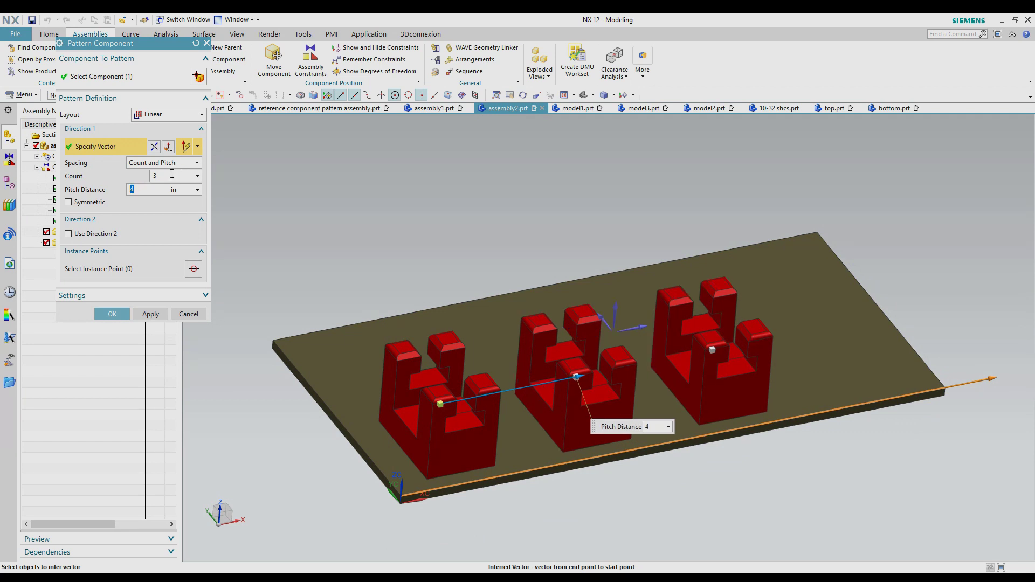
pyautogui.moveTo(269, 185); pyautogui.dragTo(270, 200, button='middle')
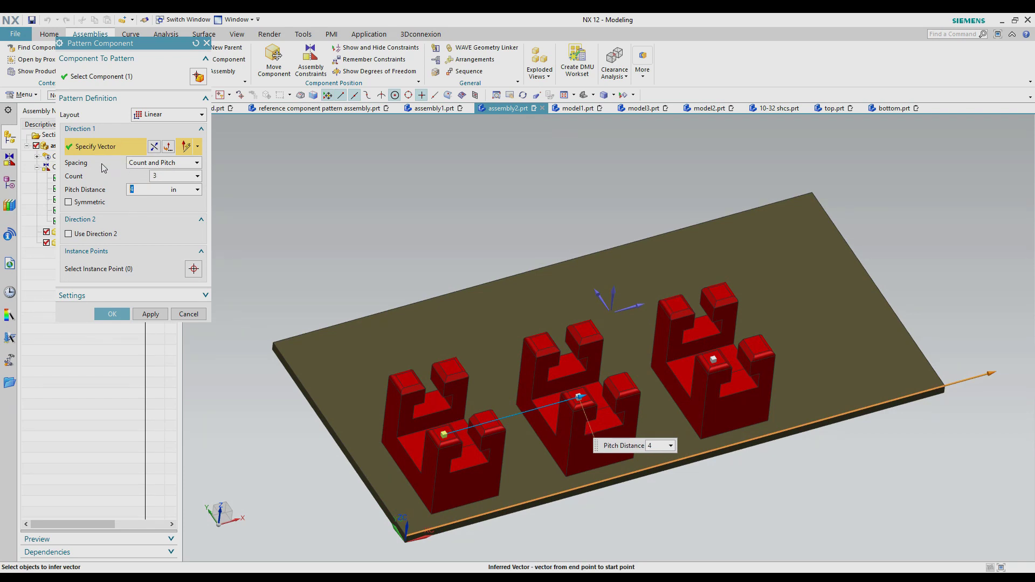
# - Change the first direction's spacing method to Count and Span and set the count to 4
pyautogui.click(135, 164)
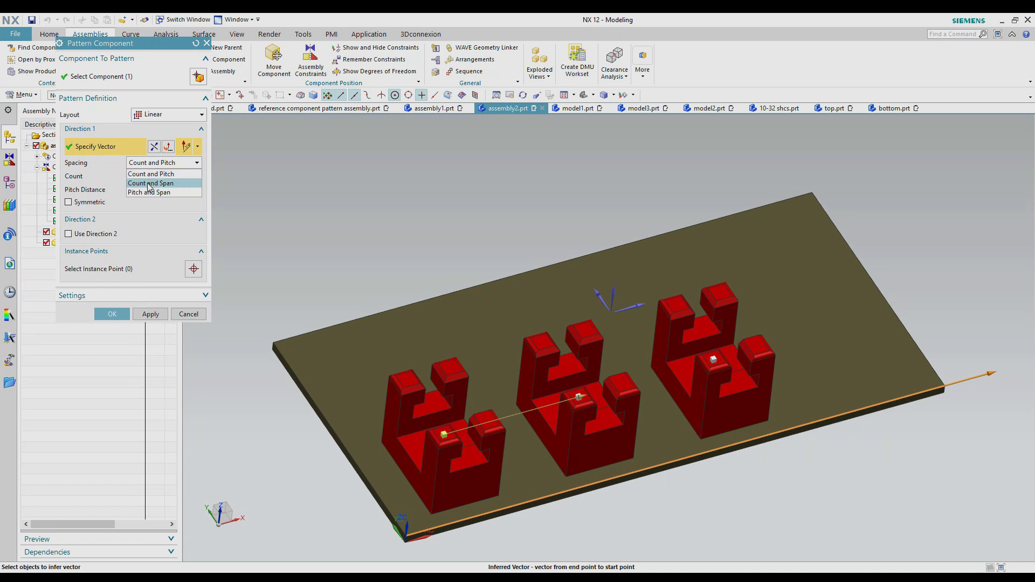
pyautogui.click(149, 184)
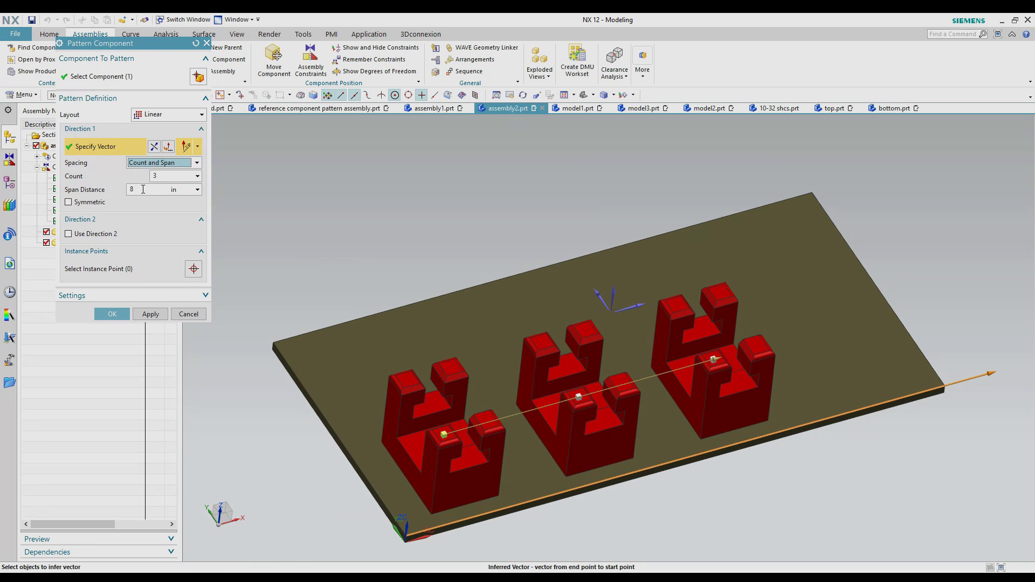
pyautogui.click(156, 176)
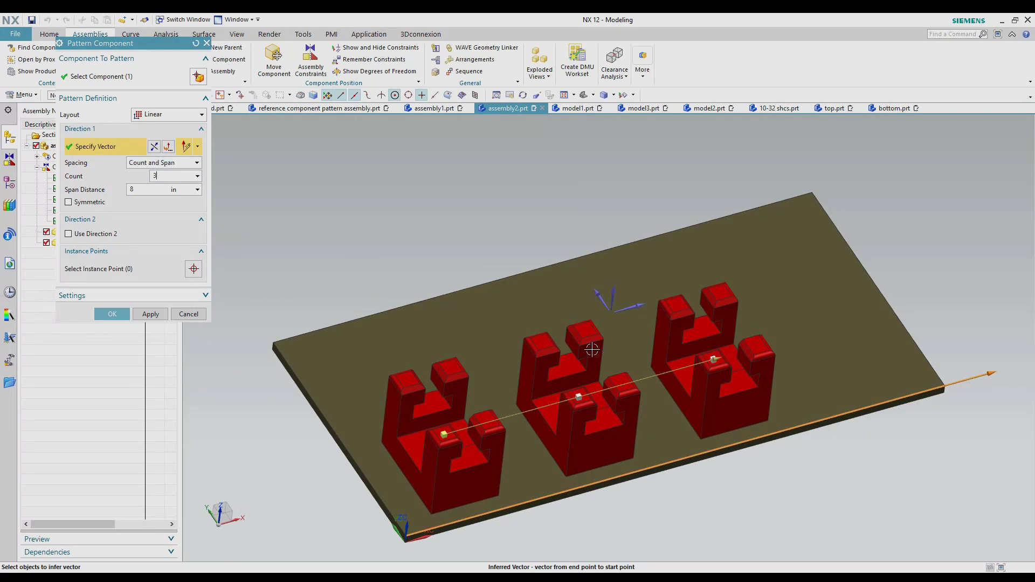
pyautogui.click(140, 190)
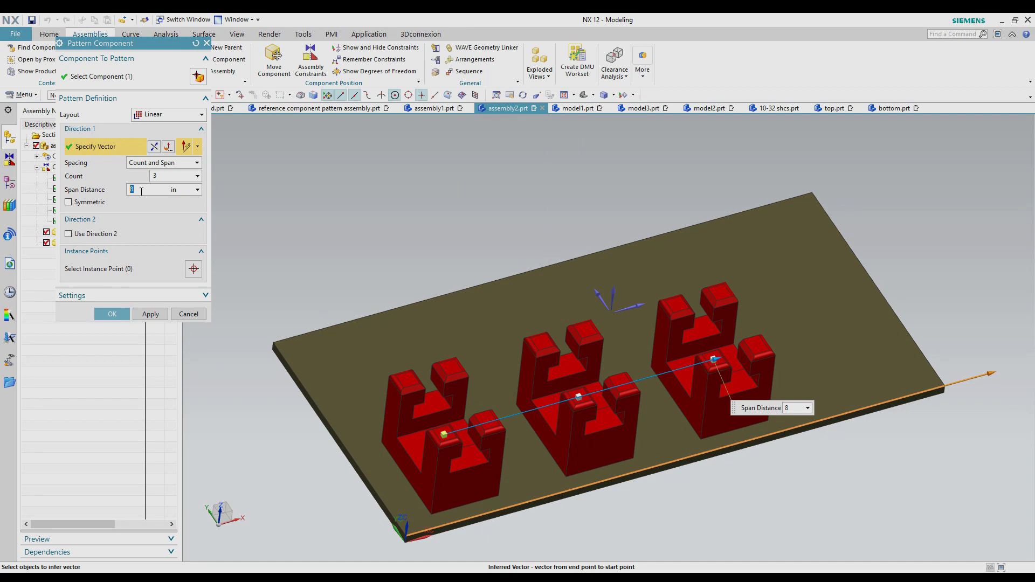
pyautogui.click(159, 176)
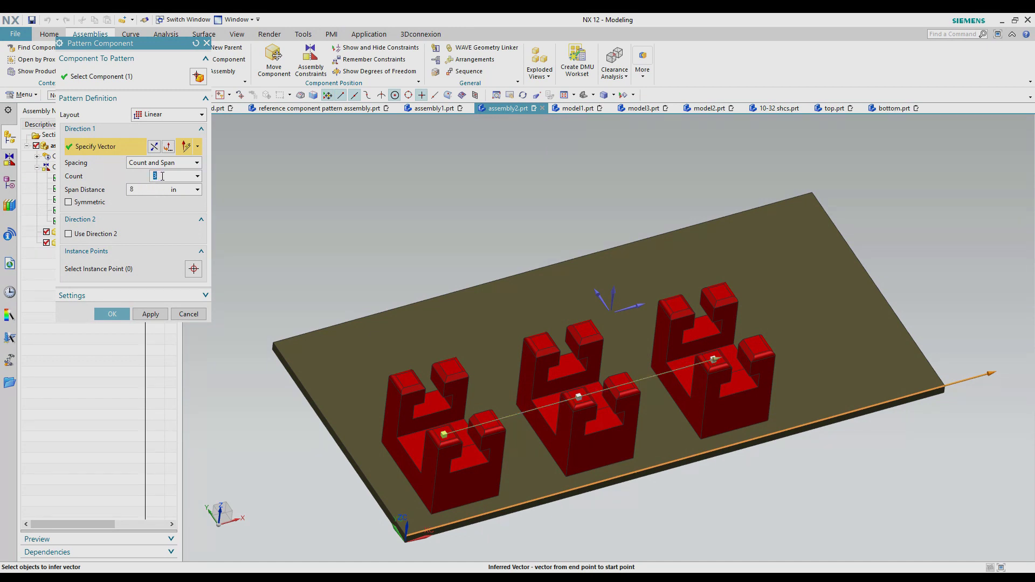
pyautogui.write('4')
pyautogui.press('Return')
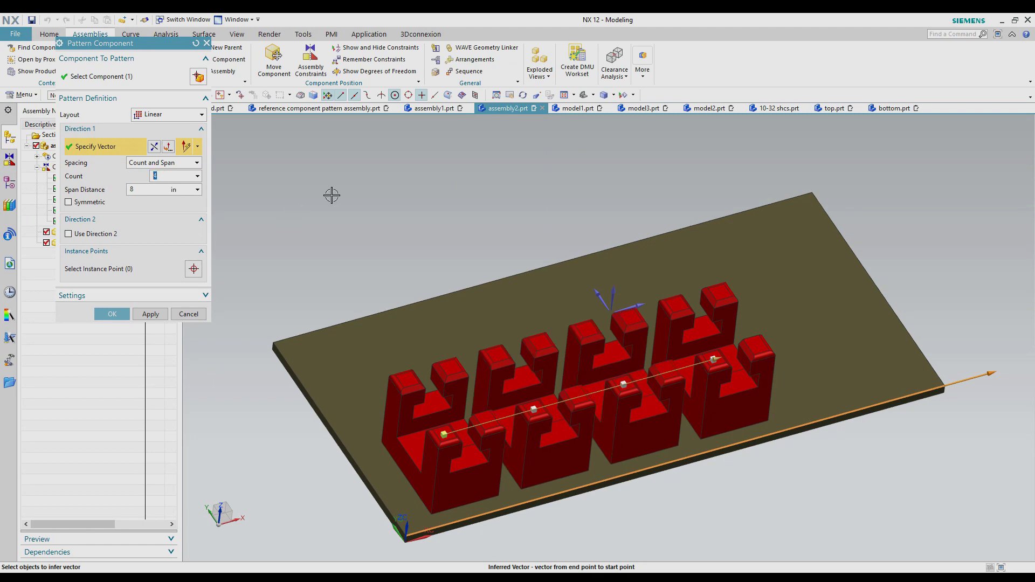
pyautogui.moveTo(413, 222); pyautogui.dragTo(561, 234, button='middle')
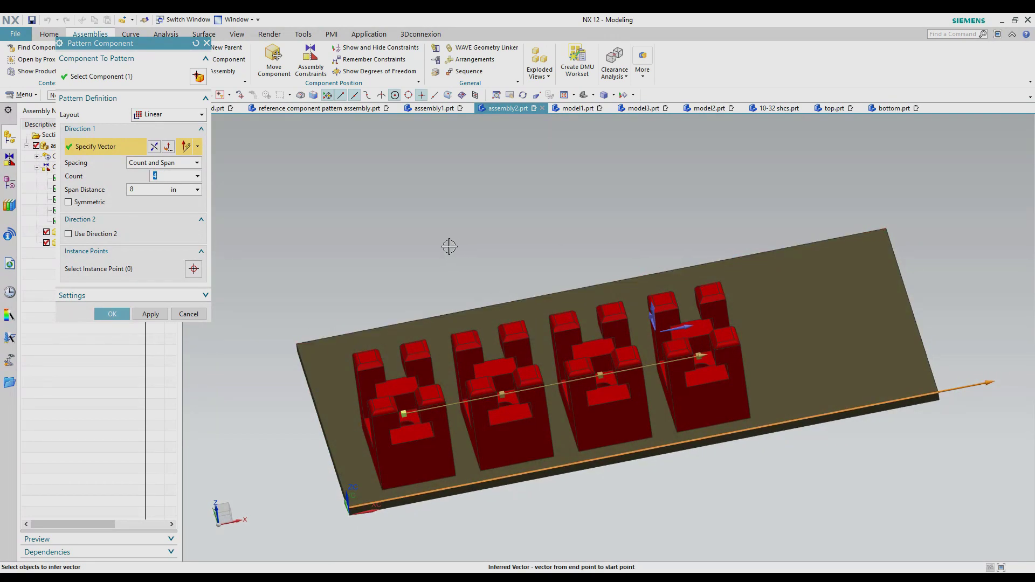
pyautogui.moveTo(452, 245)
pyautogui.mouseDown(button='middle')
pyautogui.moveTo(460, 250)
pyautogui.moveTo(461, 237)
pyautogui.moveTo(464, 247)
pyautogui.mouseUp(button='middle')
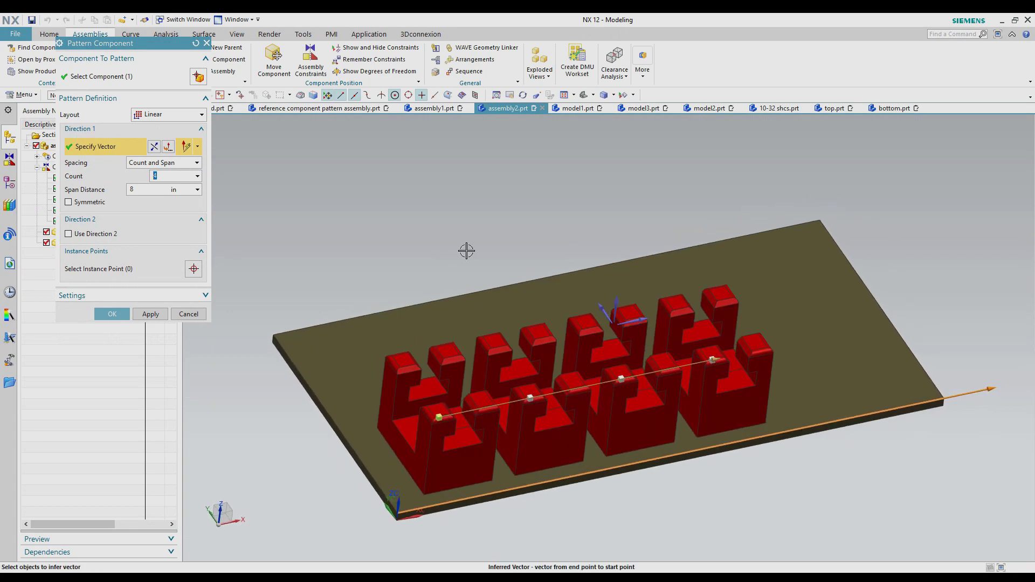
# - Change the first direction's spacing method to Pitch and Span and set the span distance to 10 in
pyautogui.click(172, 164)
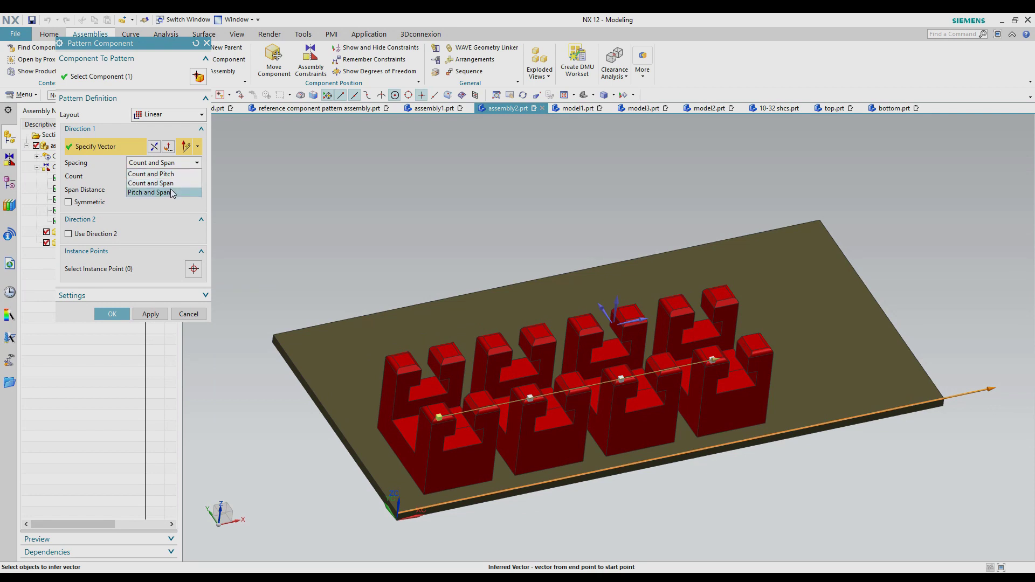
pyautogui.click(174, 193)
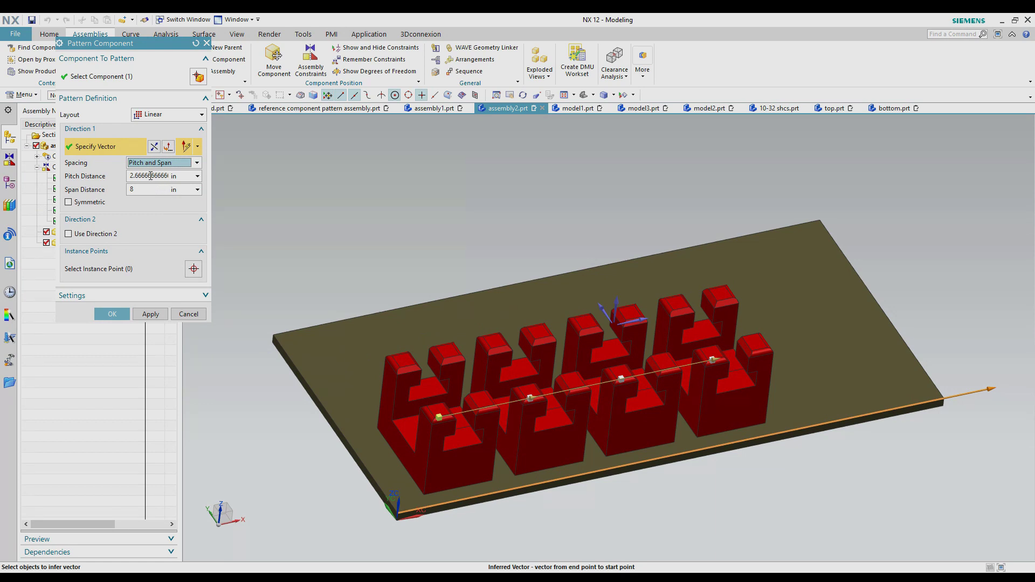
pyautogui.click(147, 191)
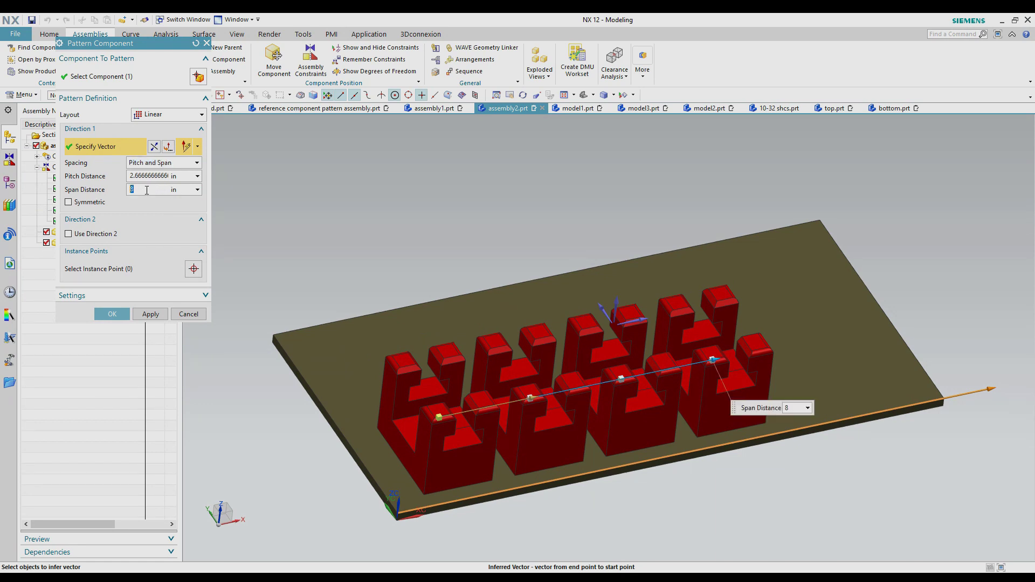
pyautogui.write('10')
pyautogui.press('Return')
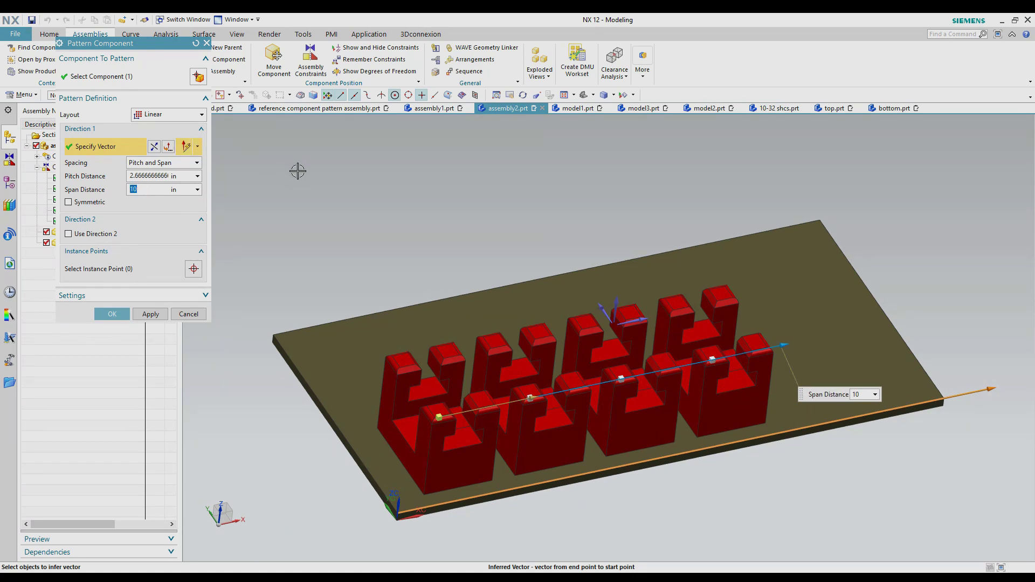
# - Set the pitch distance between the patterned blocks to 3 in and inspect the previewed row
pyautogui.moveTo(298, 171); pyautogui.dragTo(295, 182, button='middle')
pyautogui.click(159, 176)
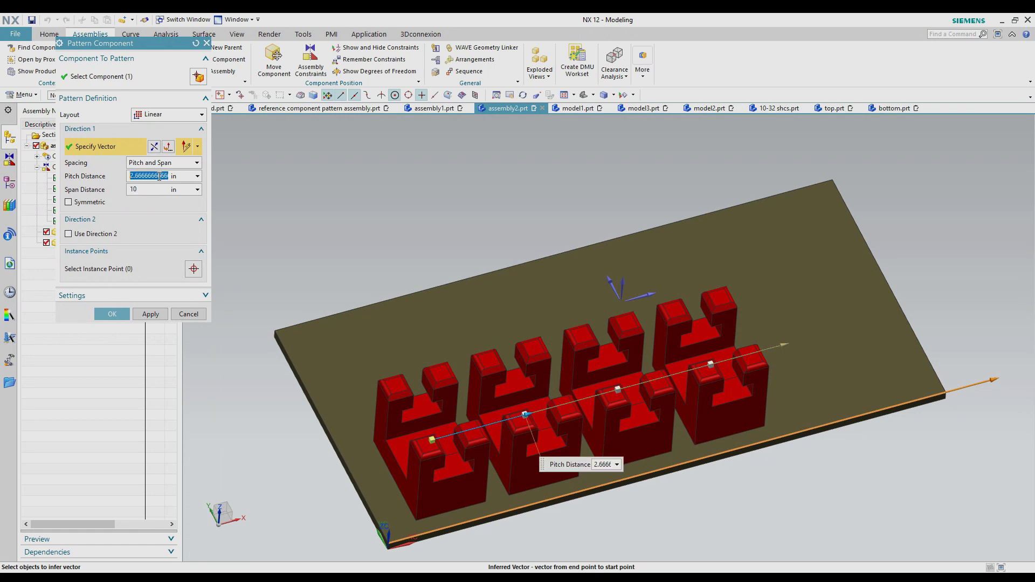
pyautogui.write('3')
pyautogui.press('Return')
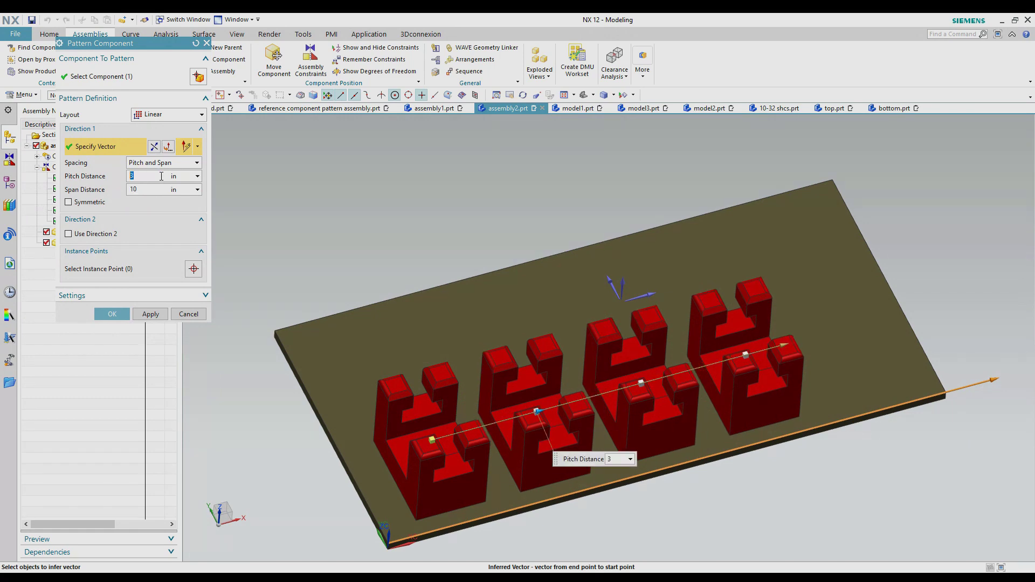
pyautogui.moveTo(282, 217); pyautogui.dragTo(325, 254, button='middle')
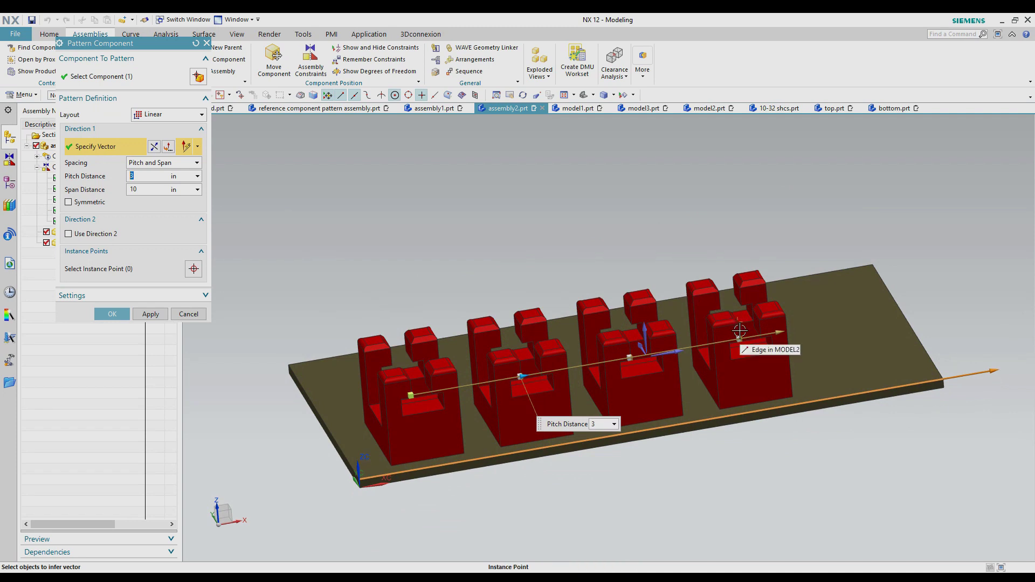
pyautogui.moveTo(417, 252); pyautogui.dragTo(421, 261, button='middle')
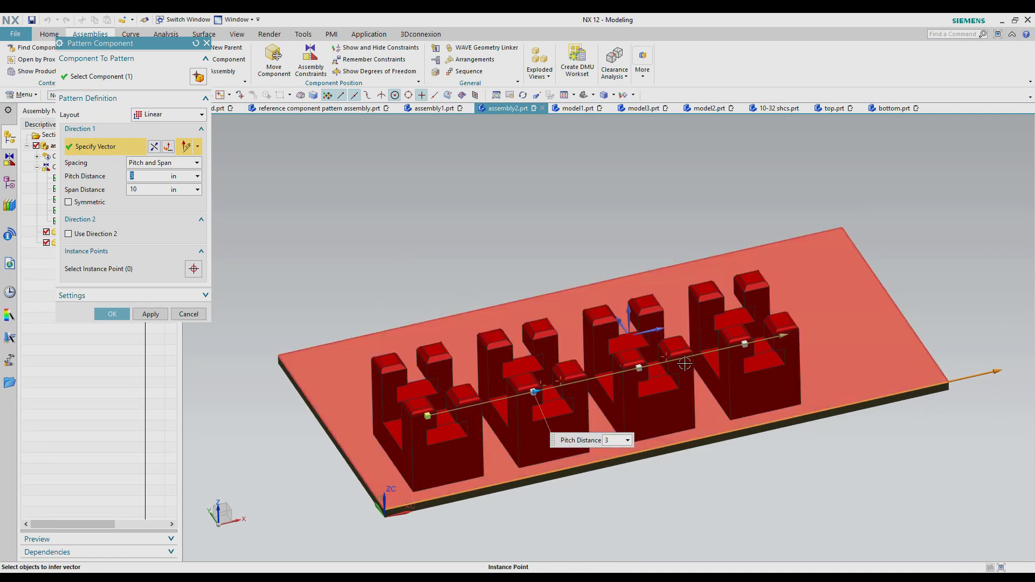
pyautogui.moveTo(319, 238); pyautogui.dragTo(326, 234, button='middle')
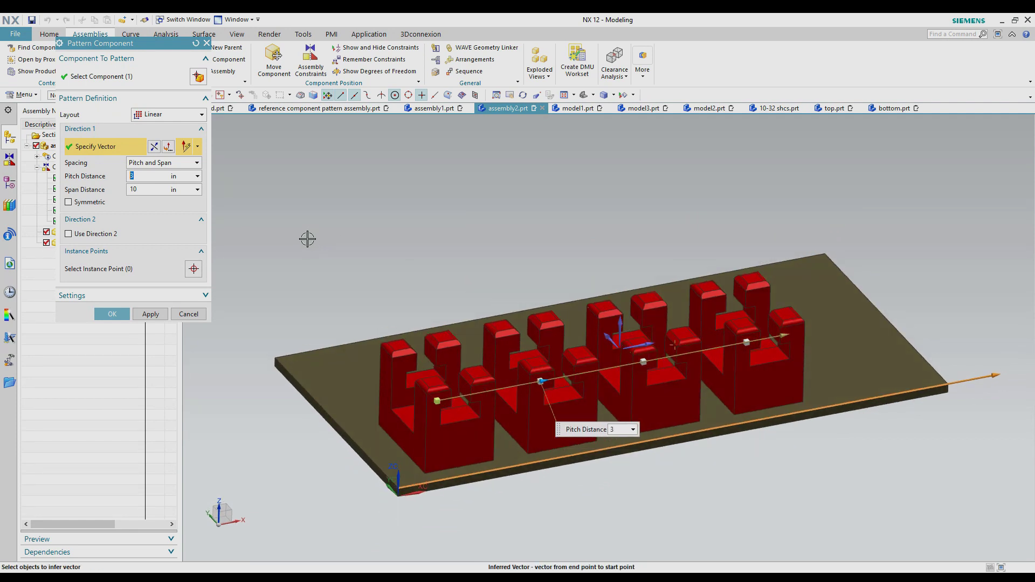
# - Set the first direction's spacing to Count and Pitch and add a second pattern direction along the base plate's short edge
pyautogui.click(195, 164)
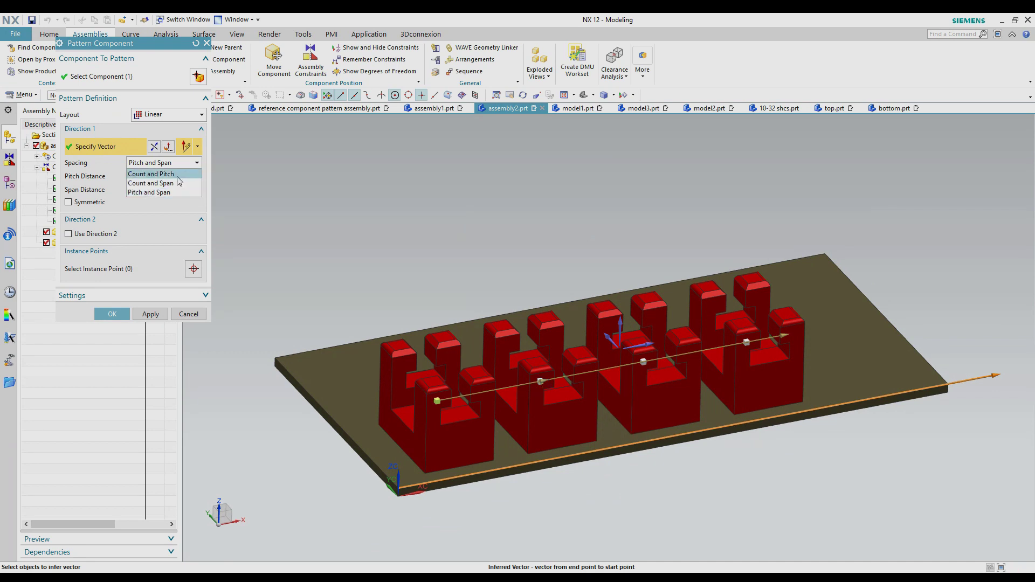
pyautogui.click(178, 176)
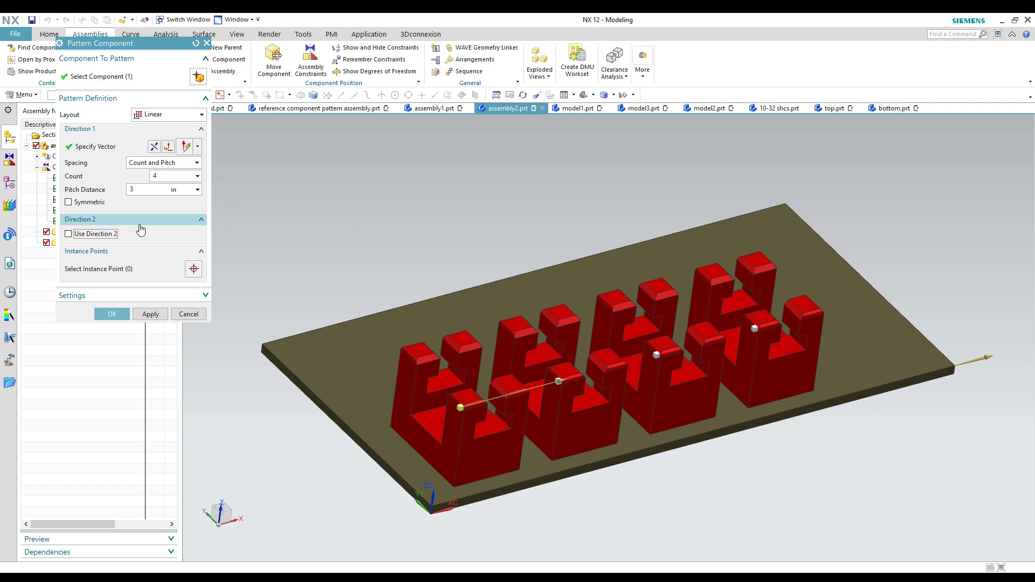
pyautogui.click(68, 234)
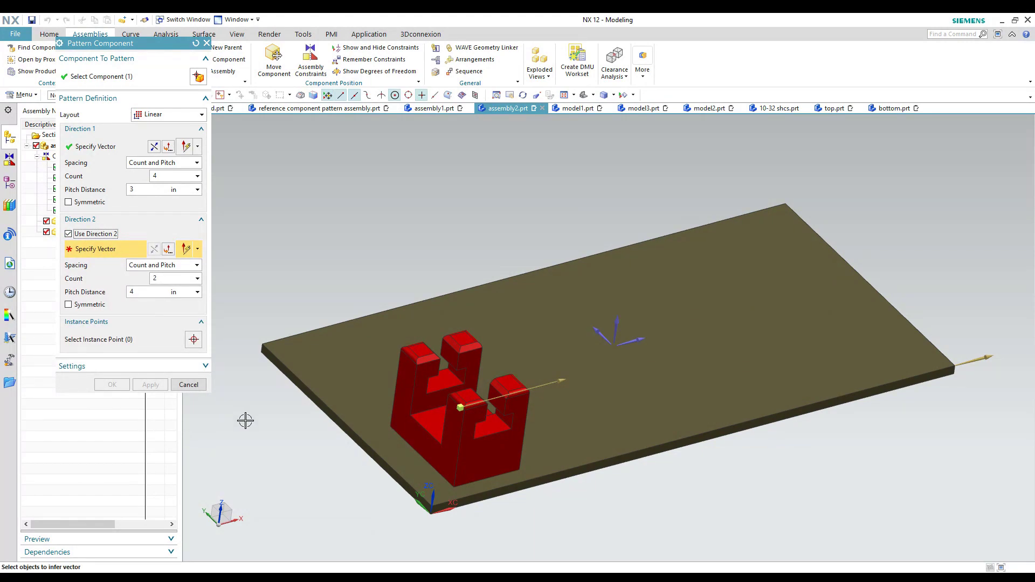
pyautogui.scroll(-1, 243, 409)
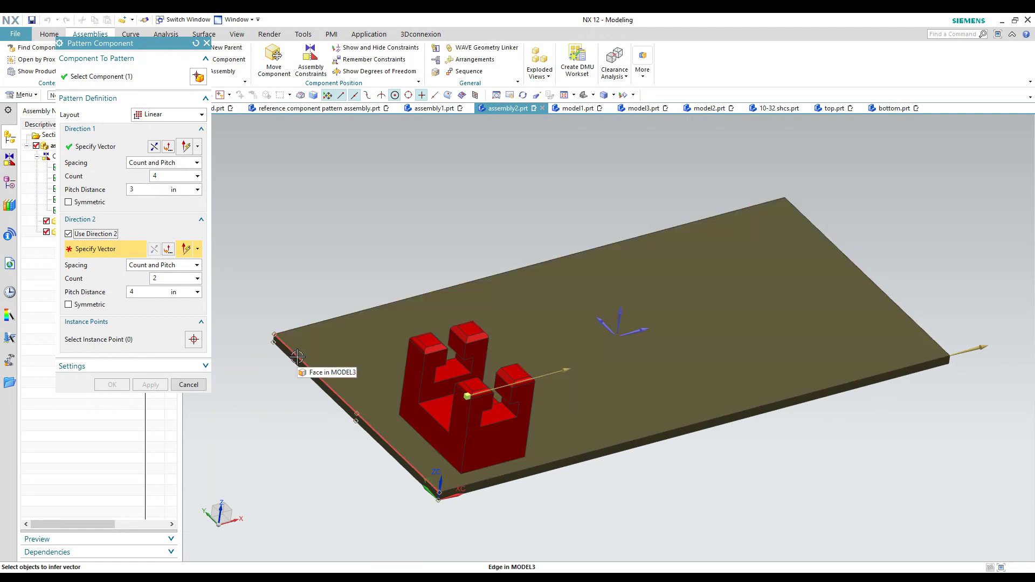
pyautogui.click(297, 358)
pyautogui.click(345, 365)
pyautogui.moveTo(231, 393); pyautogui.dragTo(231, 388, button='middle')
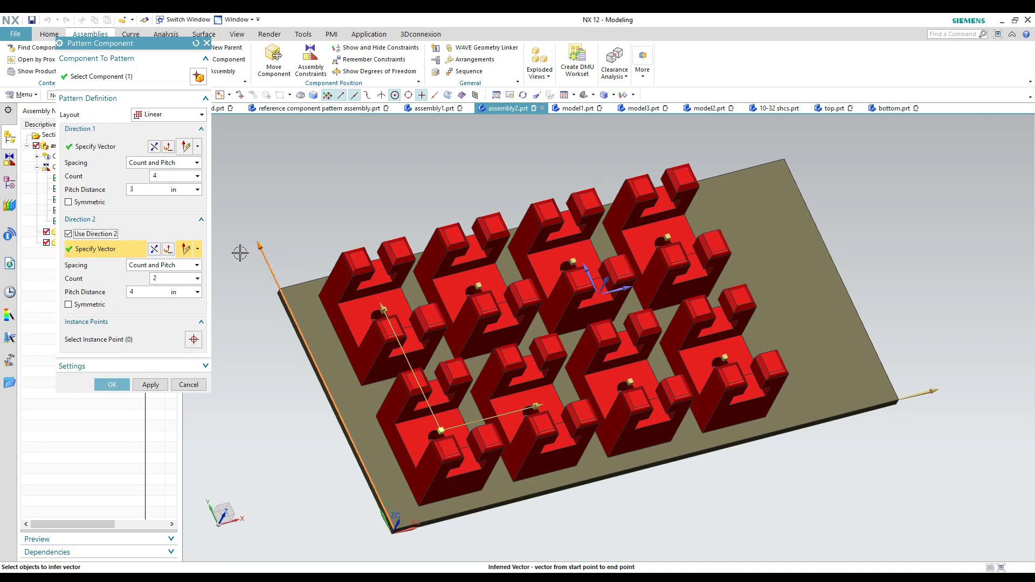
# - Keep Count and Pitch spacing for the second direction and create the two-direction pattern of model2
pyautogui.click(158, 267)
pyautogui.click(159, 267)
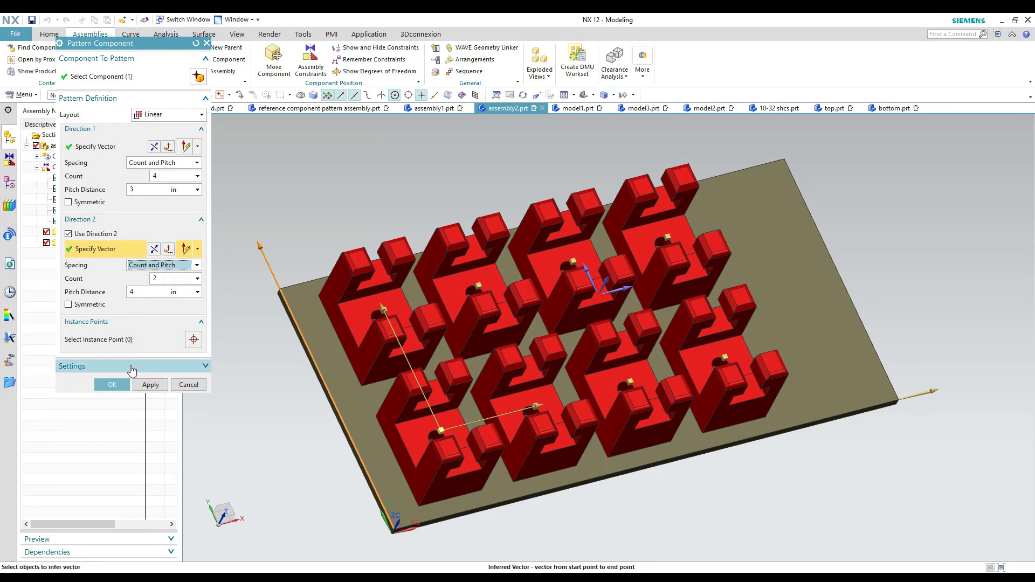
pyautogui.click(112, 385)
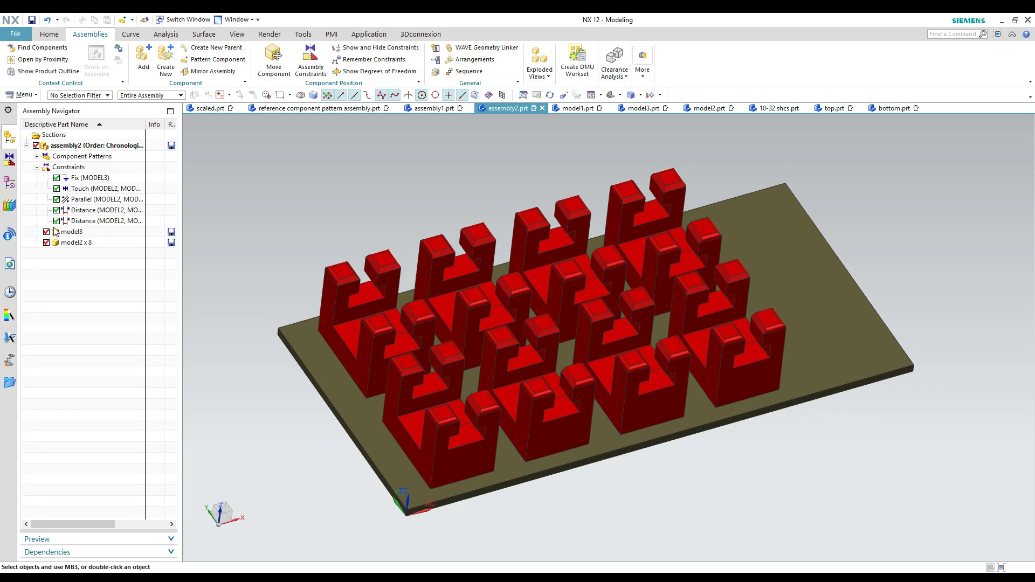
# - Highlight the patterned model2 components and show the entry under Component Patterns with the Constraints group collapsed
pyautogui.click(73, 245)
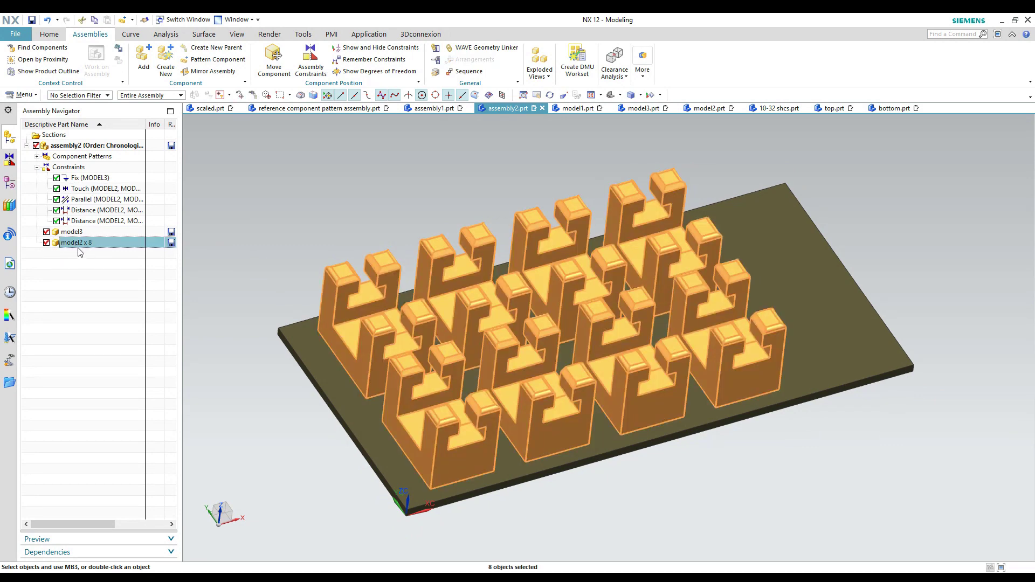
pyautogui.click(84, 257)
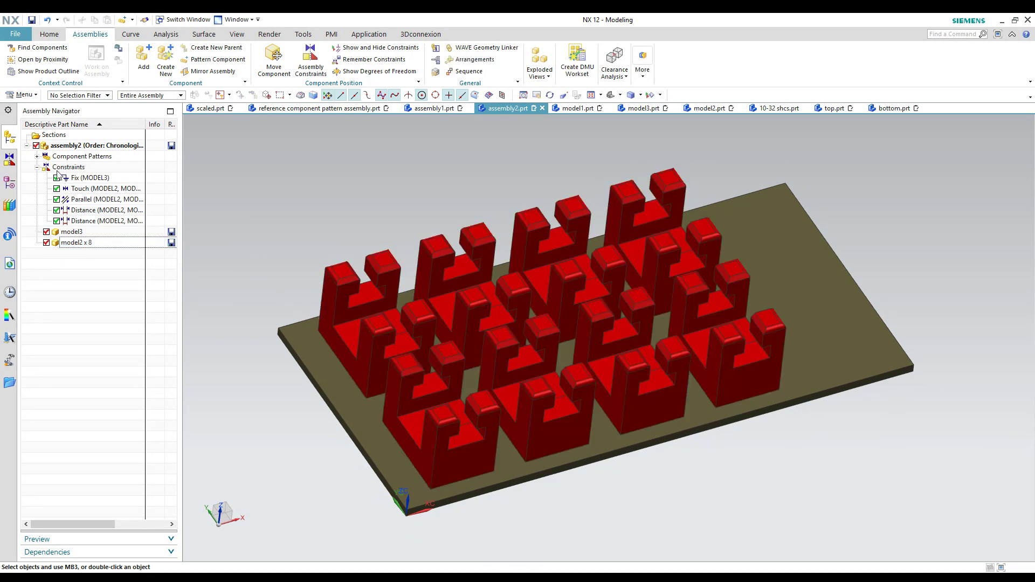
pyautogui.click(37, 156)
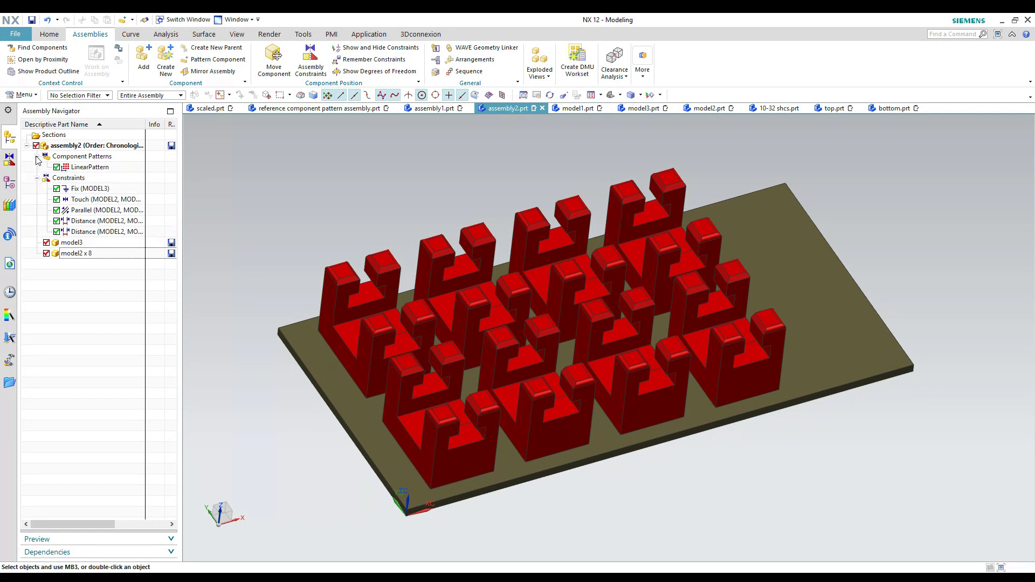
pyautogui.click(37, 178)
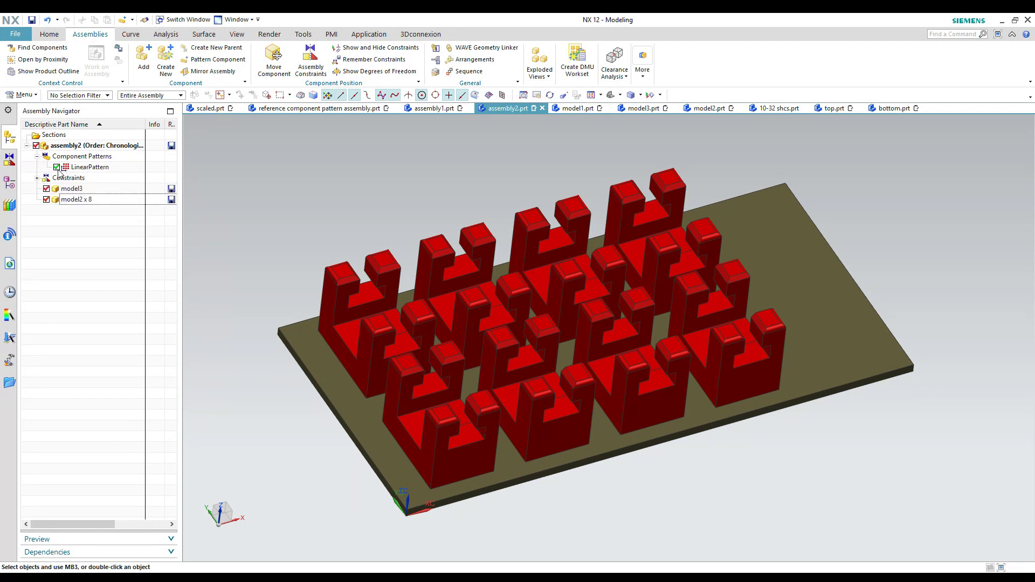
# - Edit the linear component pattern and set the first direction's count to 5
pyautogui.doubleClick(89, 167)
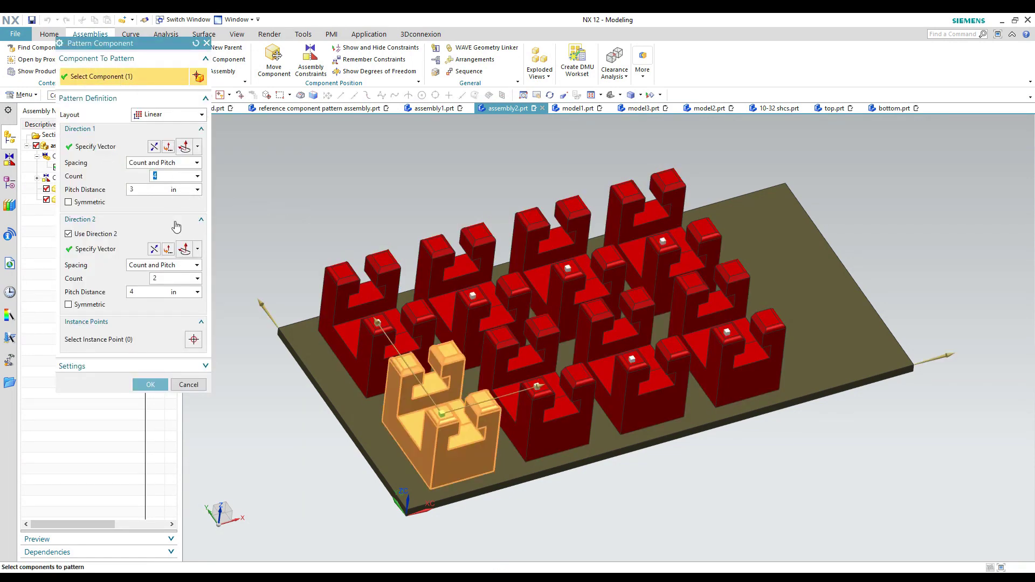
pyautogui.click(158, 177)
pyautogui.write('5')
pyautogui.press('Return')
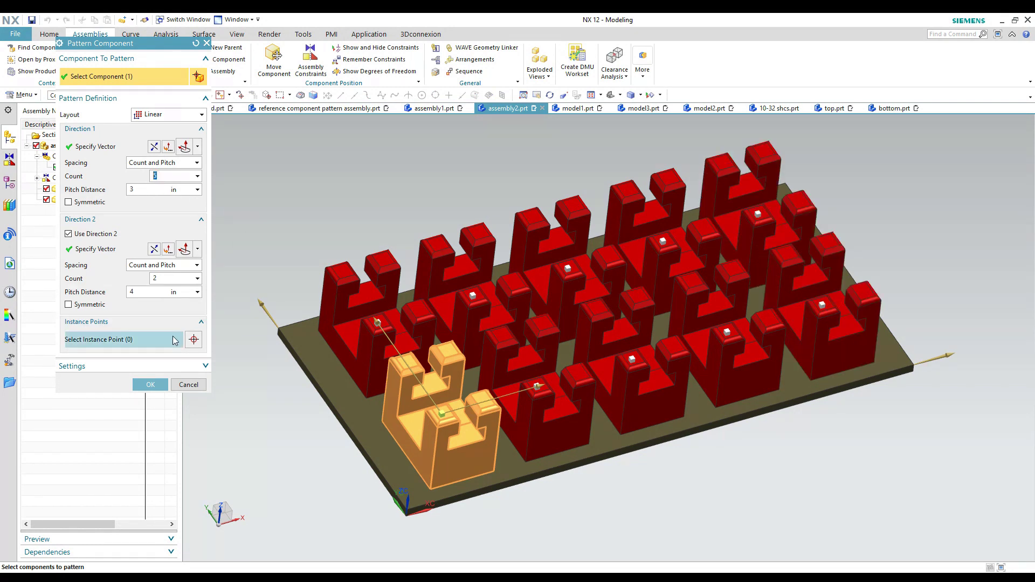
pyautogui.click(159, 386)
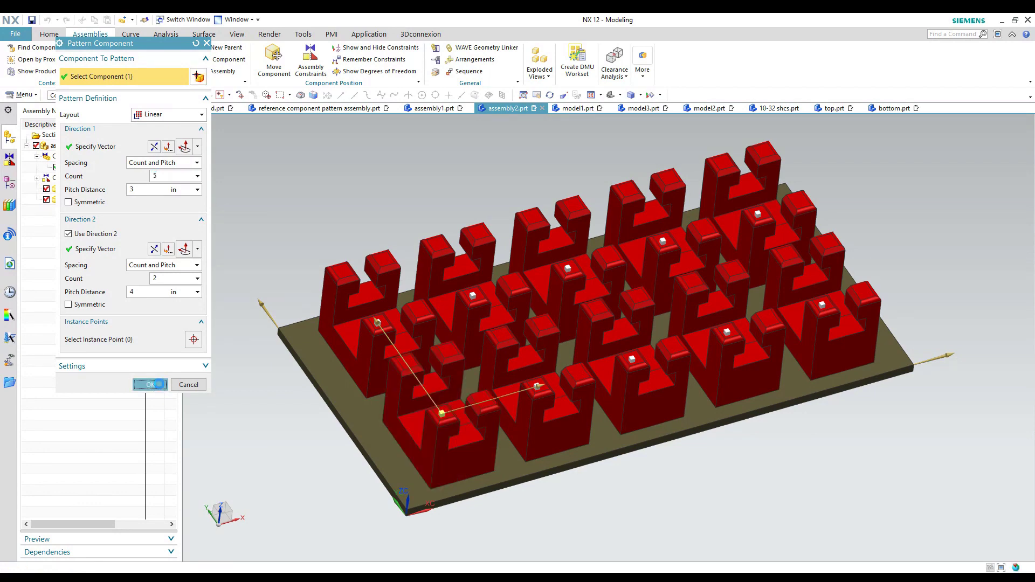
# - Highlight the linear pattern's members to examine the updated block layout, and clear the selection
pyautogui.moveTo(291, 265)
pyautogui.mouseDown(button='middle')
pyautogui.moveTo(277, 231)
pyautogui.moveTo(287, 256)
pyautogui.mouseUp(button='middle')
pyautogui.click(103, 170)
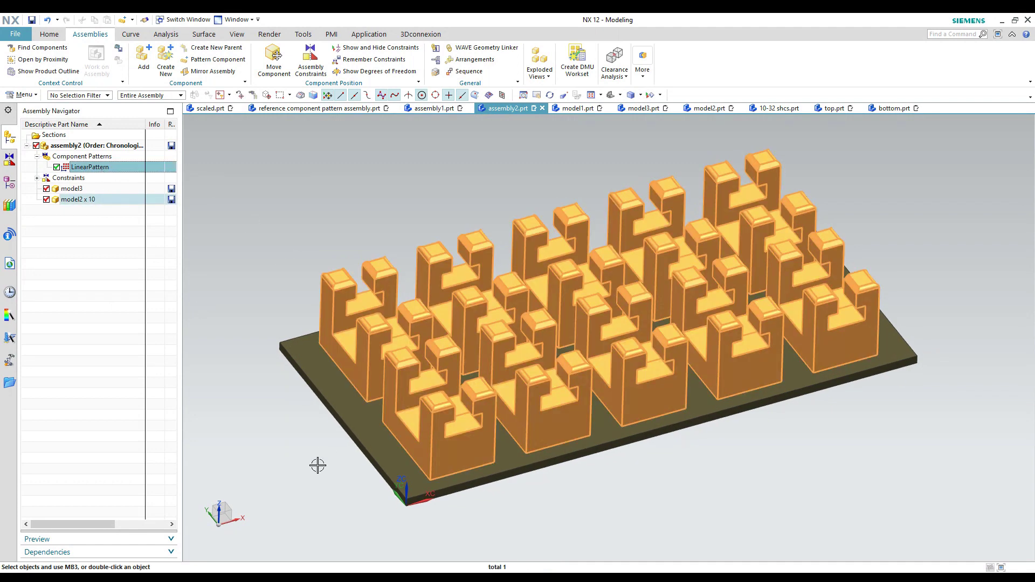
pyautogui.moveTo(323, 474); pyautogui.dragTo(280, 451, button='middle')
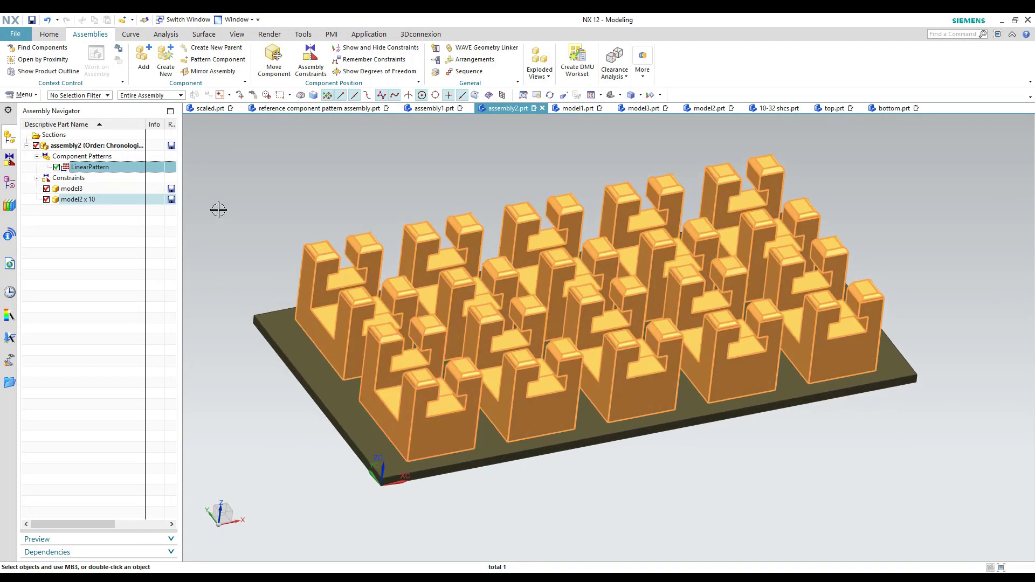
pyautogui.press('Escape')
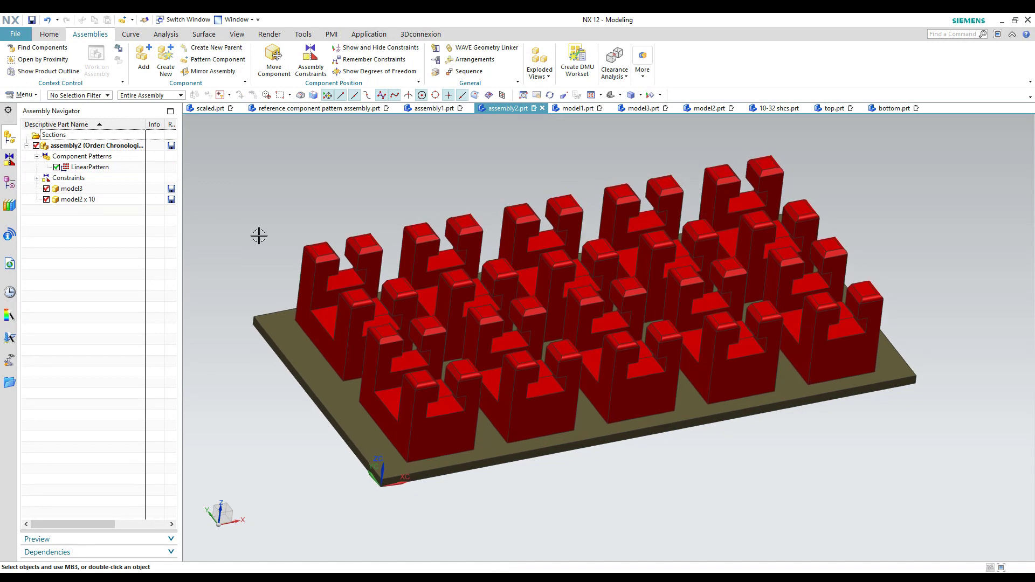
# - Switch to assembly1 and start a circular component pattern of the red block model2
pyautogui.click(434, 108)
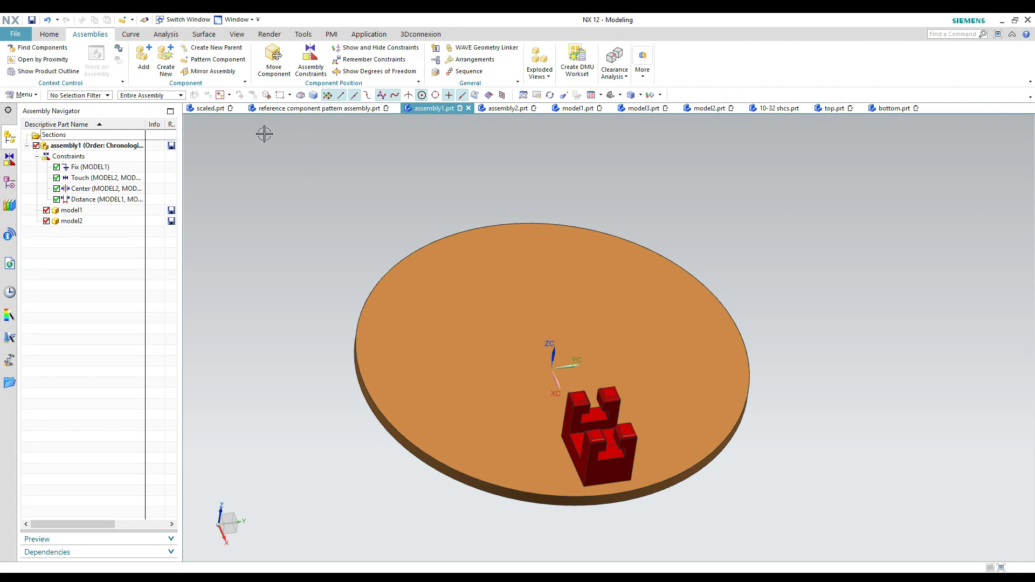
pyautogui.click(199, 60)
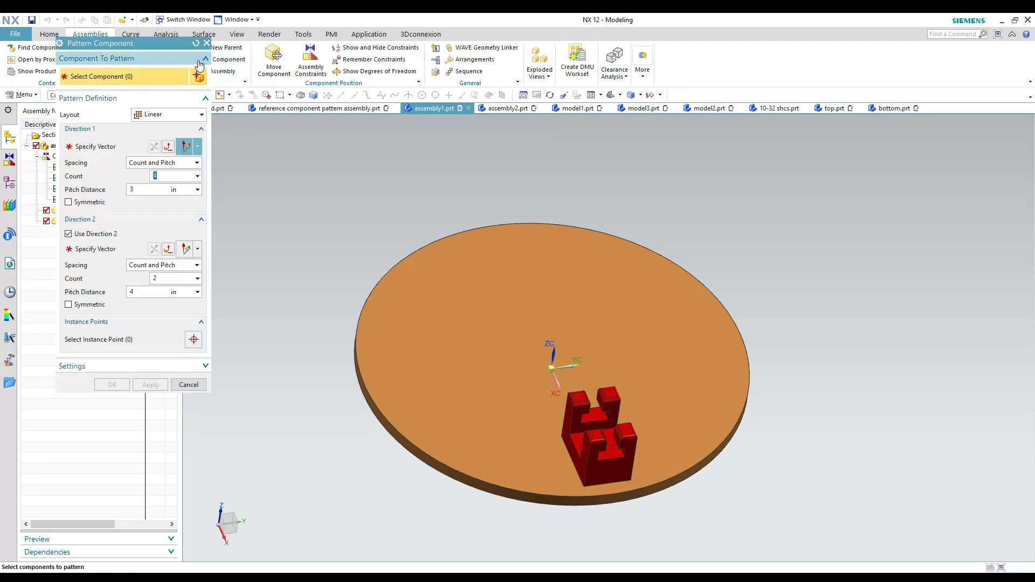
pyautogui.click(191, 116)
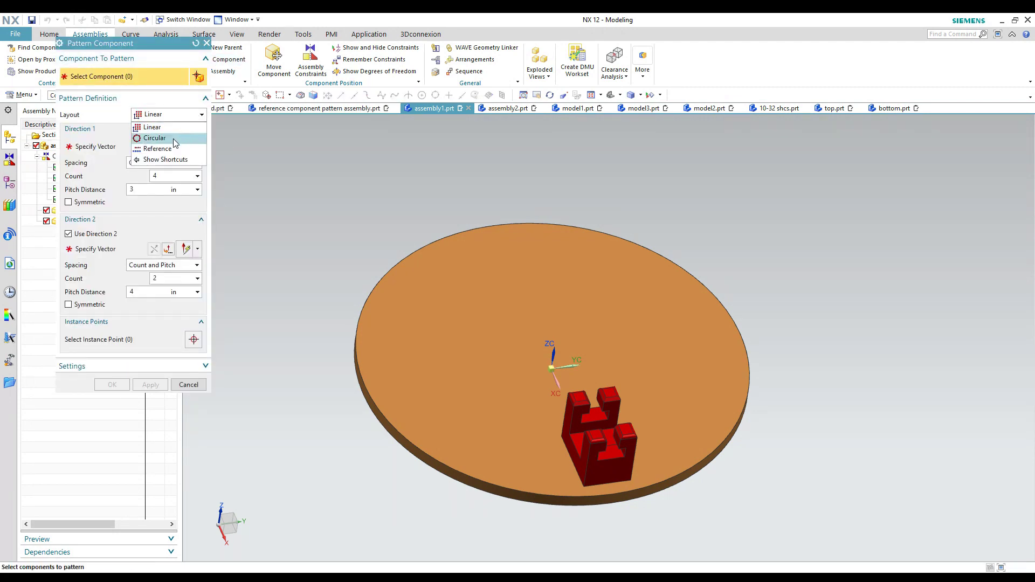
pyautogui.click(174, 138)
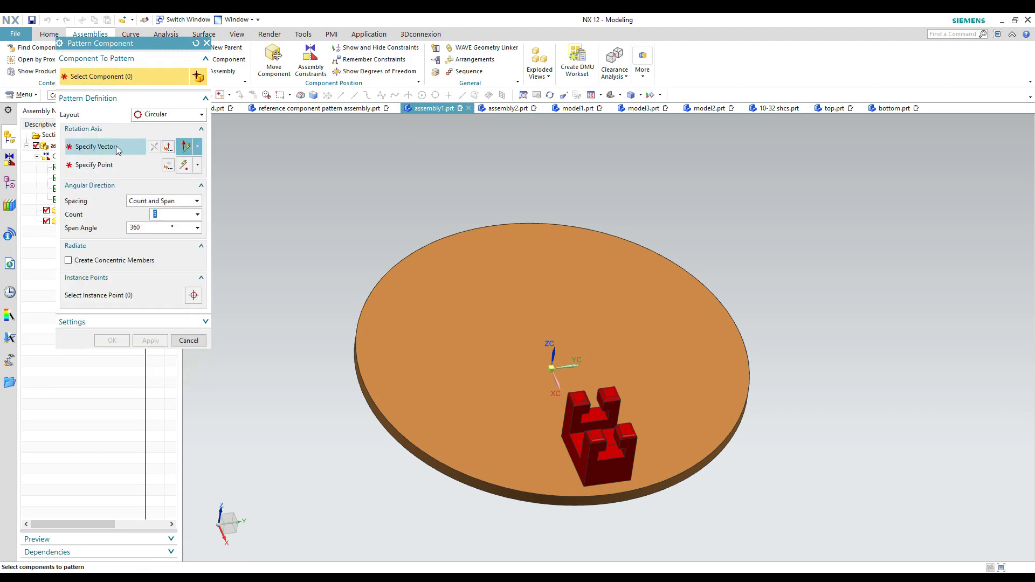
pyautogui.click(587, 448)
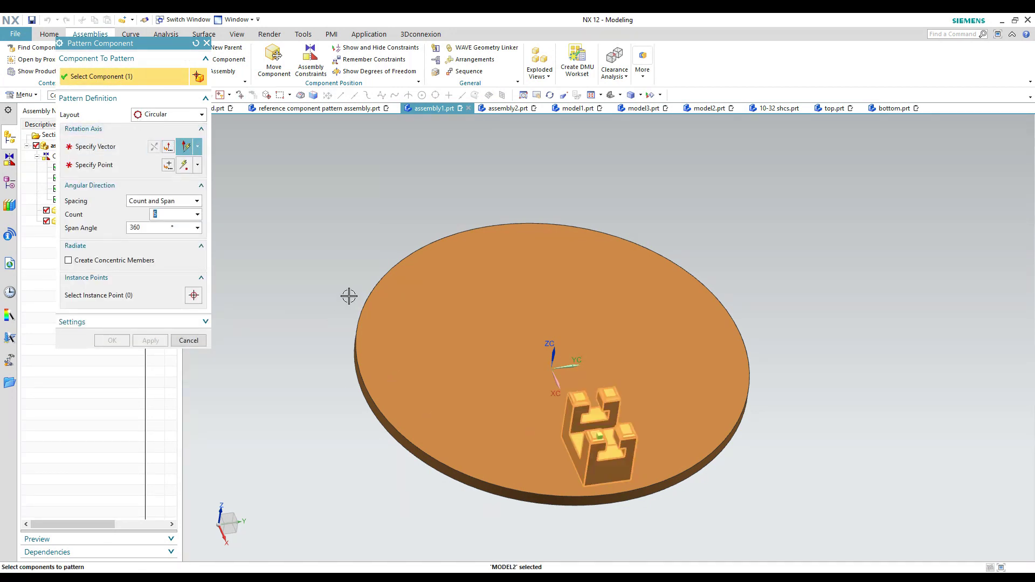
# - Define the circular pattern's rotation axis from the outer cylindrical face of the round plate
pyautogui.click(93, 153)
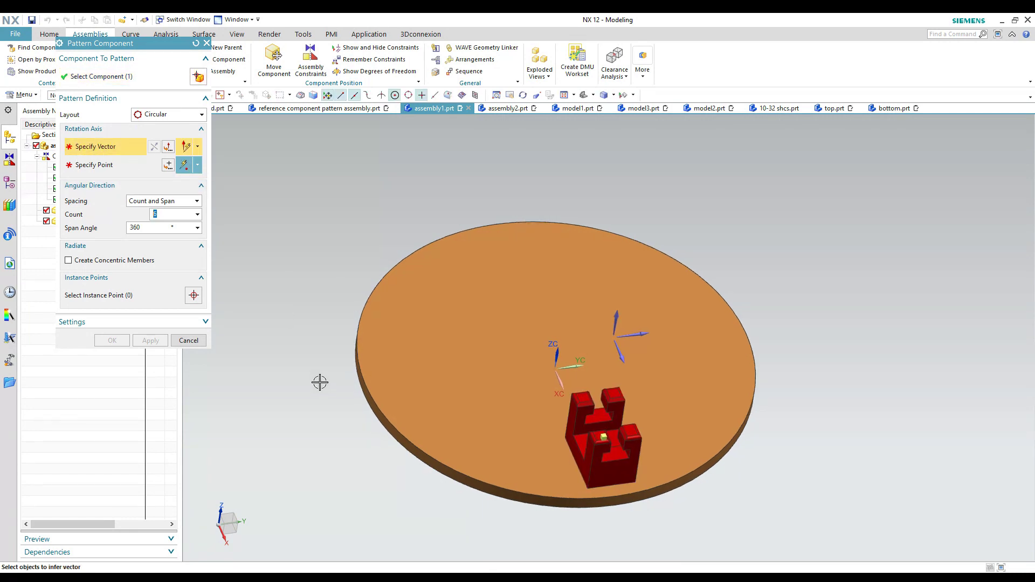
pyautogui.moveTo(320, 382); pyautogui.dragTo(446, 435, button='middle')
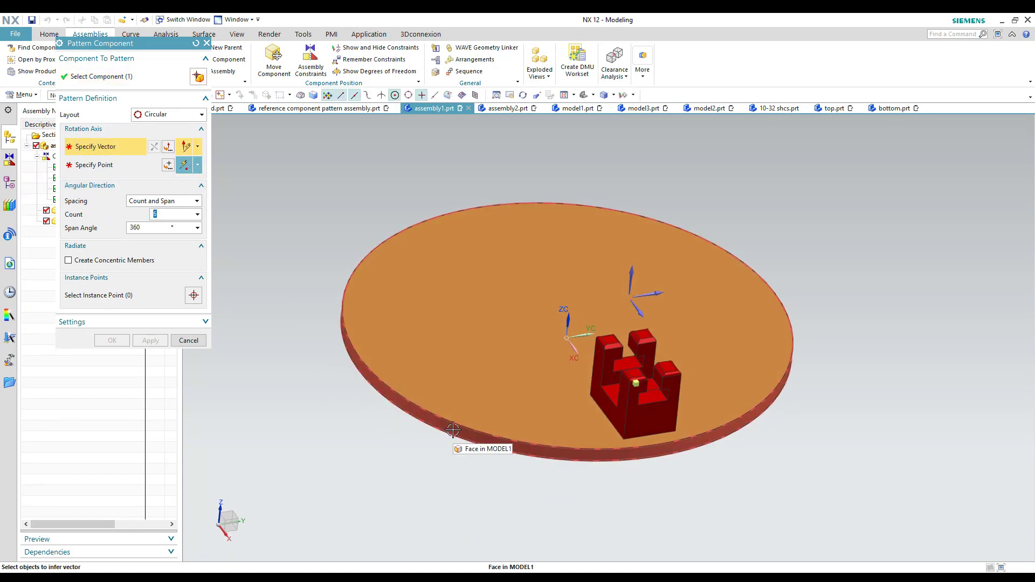
pyautogui.scroll(3, 454, 429)
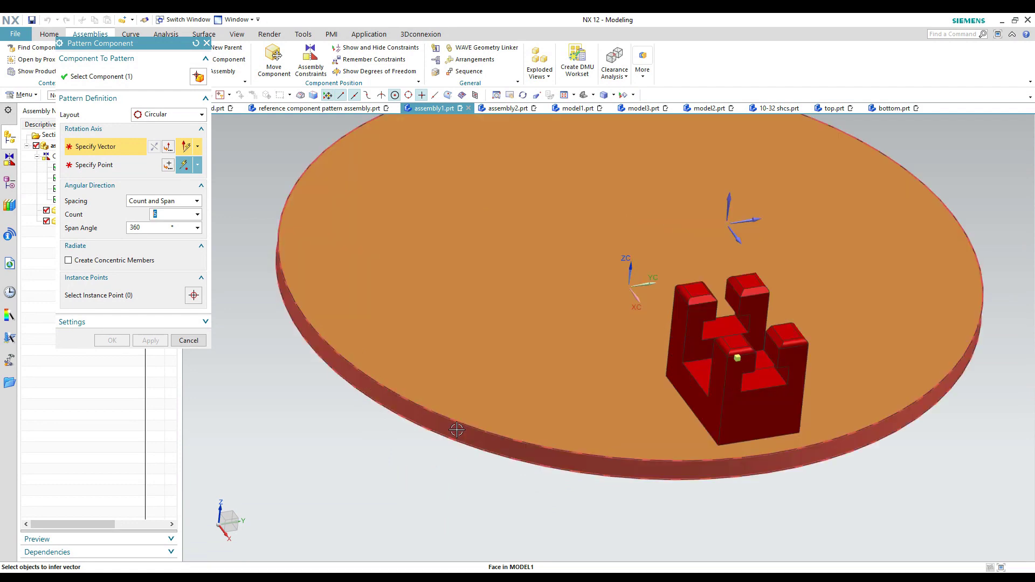
pyautogui.click(426, 435)
pyautogui.scroll(-3, 372, 428)
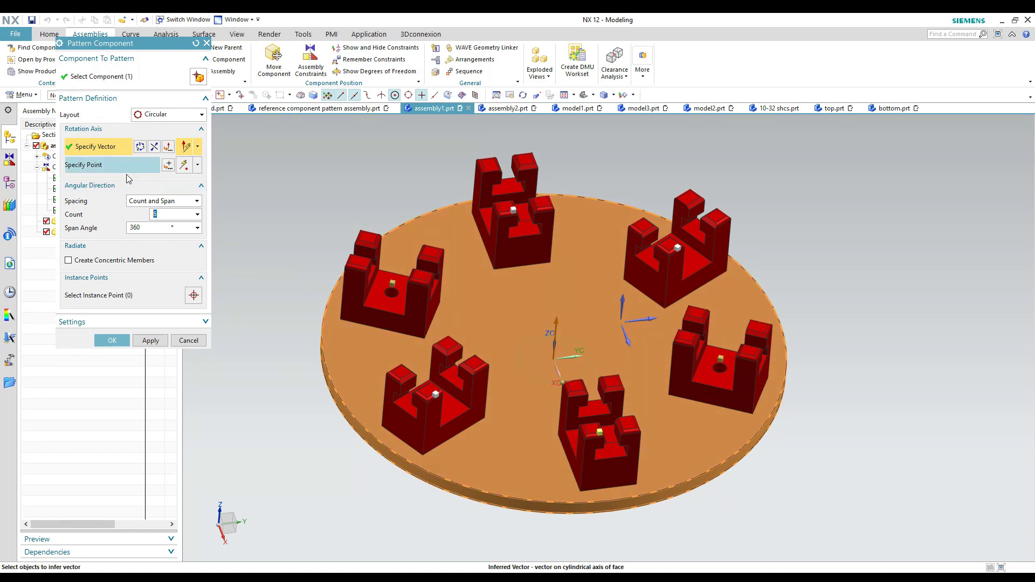
# - Define the rotation axis with the Z-axis vector and the centre point of the round plate's top edge
pyautogui.click(623, 300)
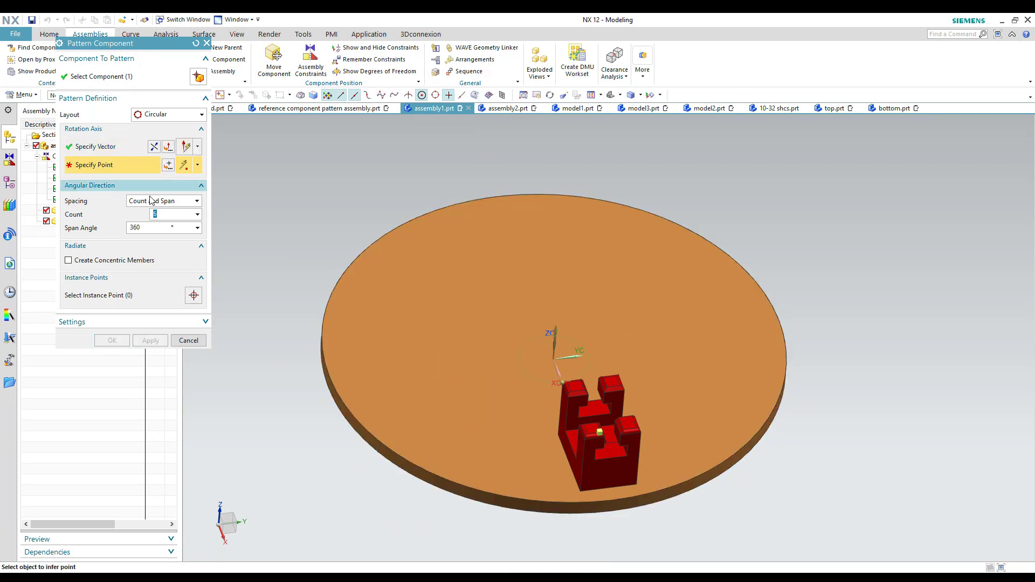
pyautogui.click(492, 199)
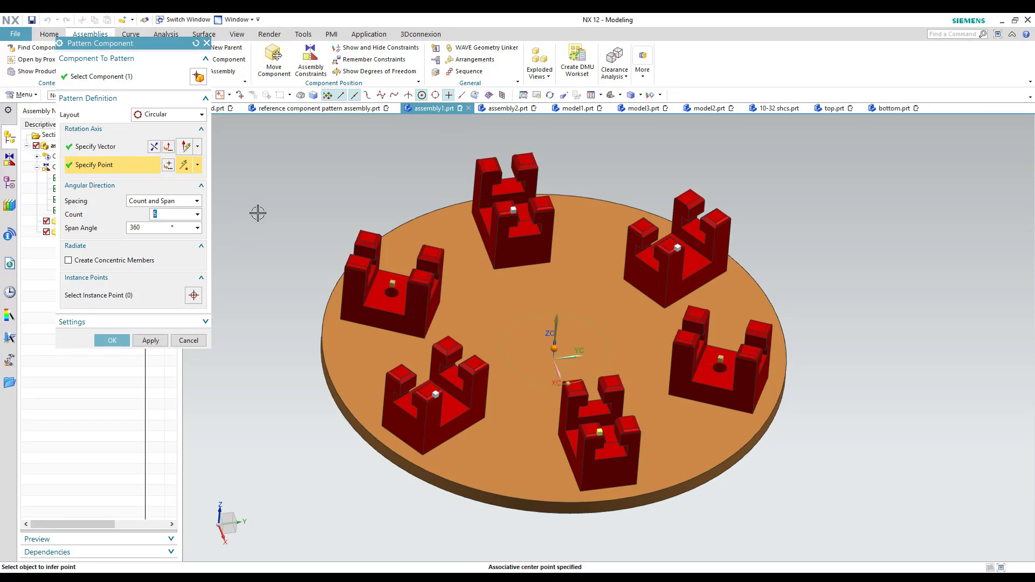
# - Keep Count and Span as the angular spacing method and set the span angle to 180°
pyautogui.click(155, 203)
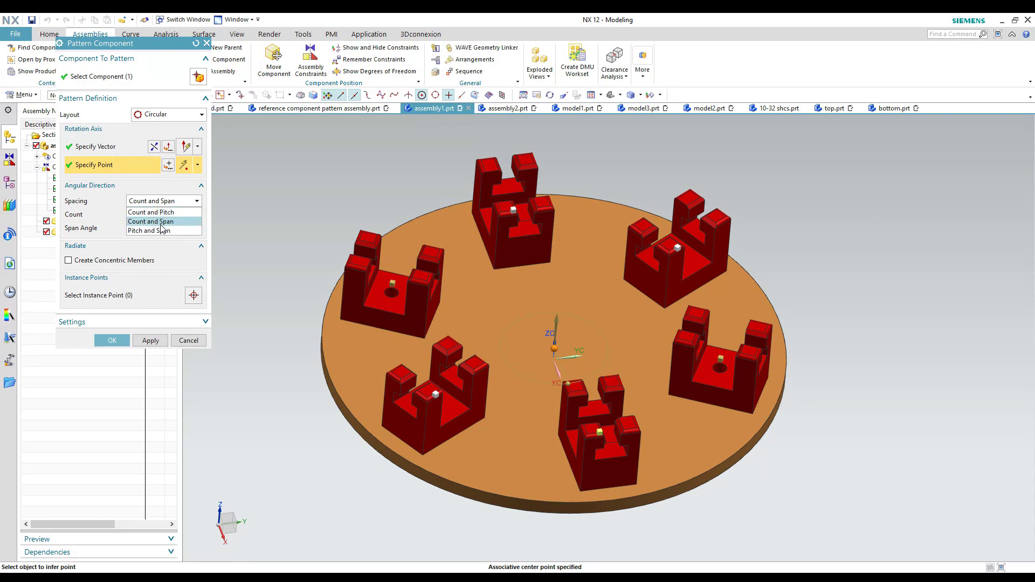
pyautogui.click(118, 195)
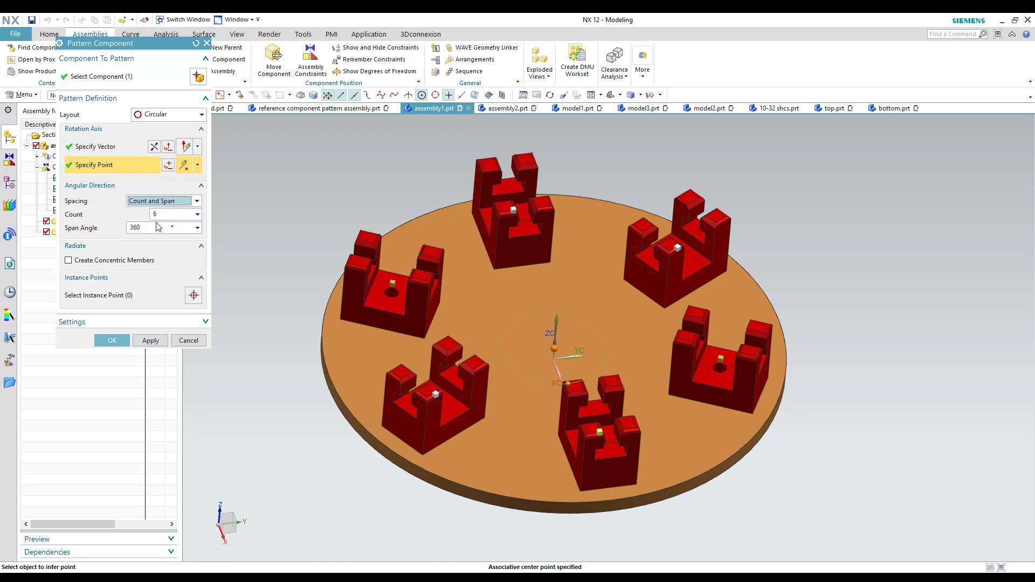
pyautogui.scroll(2, 286, 295)
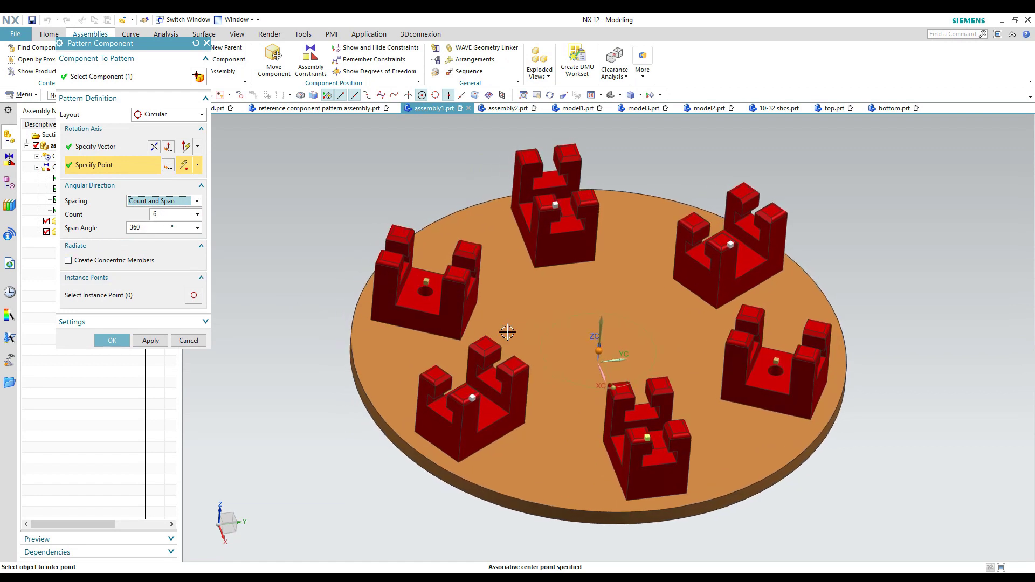
pyautogui.doubleClick(150, 228)
pyautogui.write('180')
pyautogui.press('Return')
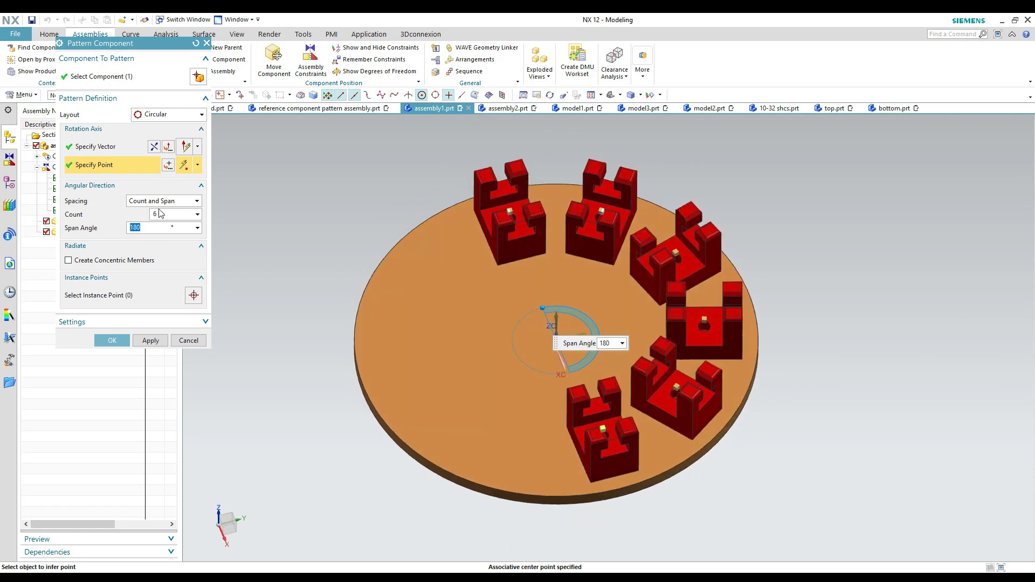
# - Change the angular spacing method to Count and Pitch and set the pitch angle to 30°
pyautogui.click(181, 203)
pyautogui.click(172, 212)
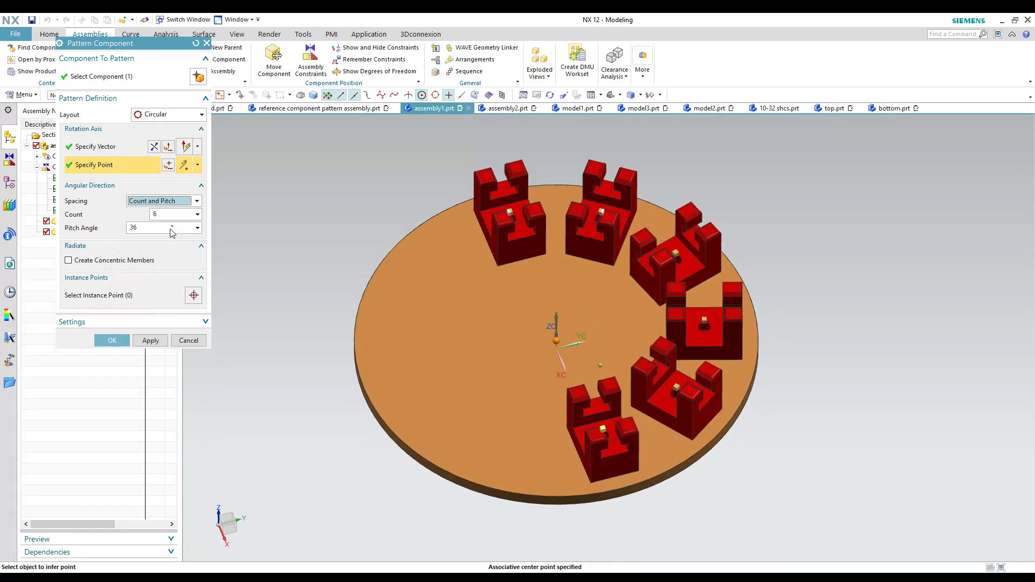
pyautogui.click(149, 228)
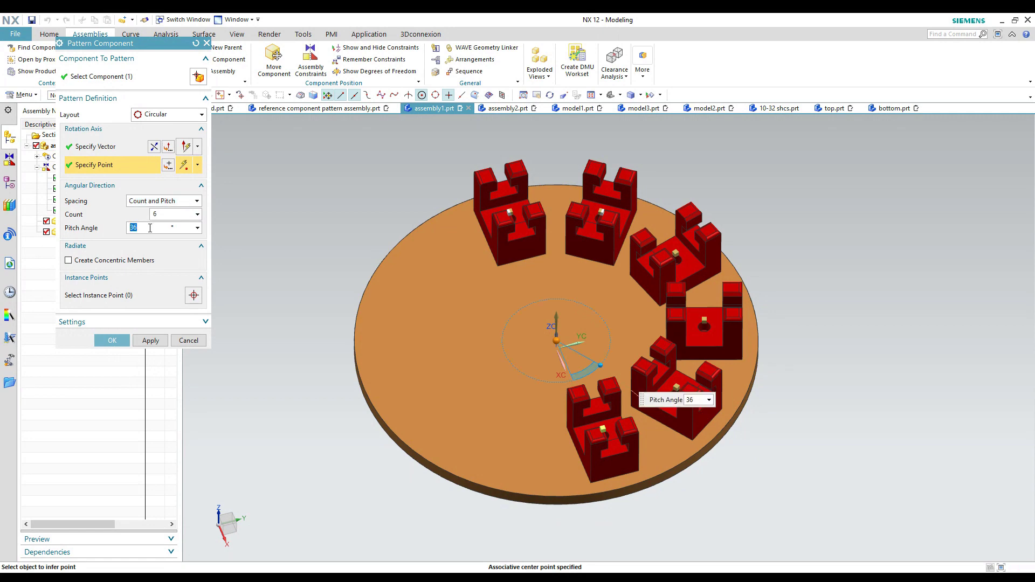
pyautogui.write('30')
pyautogui.press('Return')
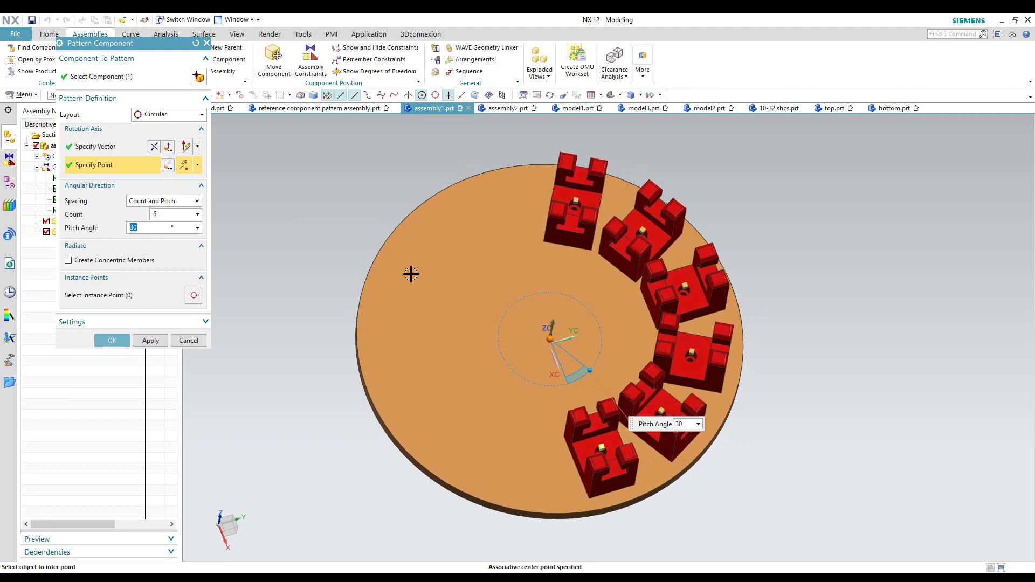
# - Set the pitch angle to 360/6 and create the circular component pattern of the red block around the round plate
pyautogui.click(157, 228)
pyautogui.write('360/6')
pyautogui.press('Return')
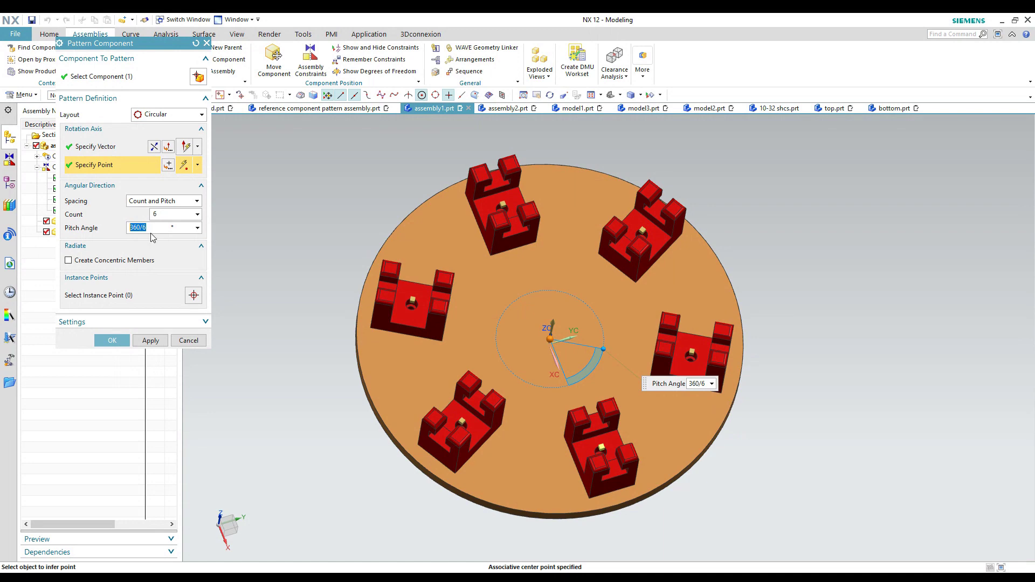
pyautogui.click(112, 340)
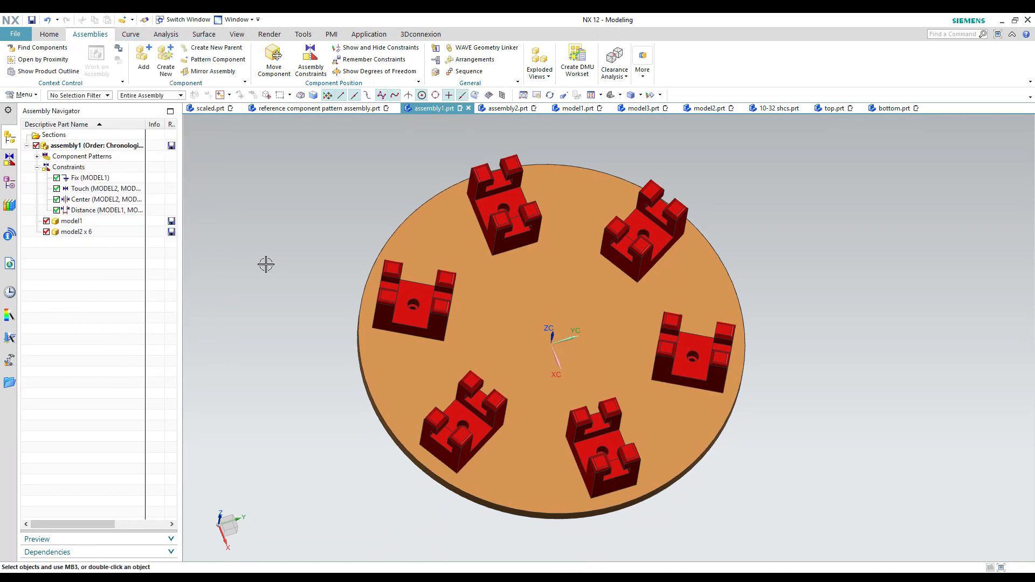
pyautogui.click(38, 156)
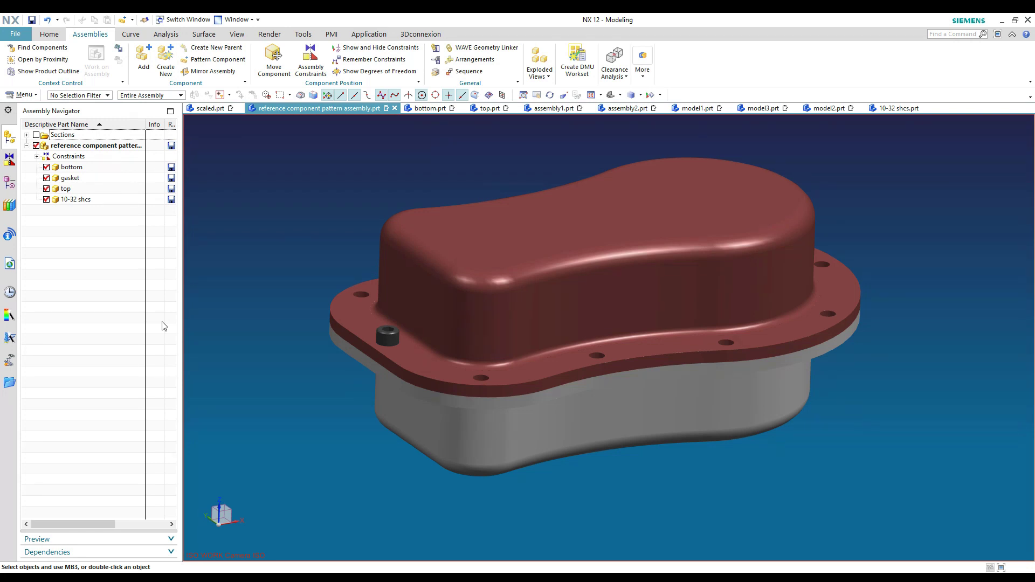
# - Examine the reference component pattern assembly from above, below and the side, focusing on the single screw and the flange holes
pyautogui.moveTo(242, 279); pyautogui.dragTo(247, 336, button='middle')
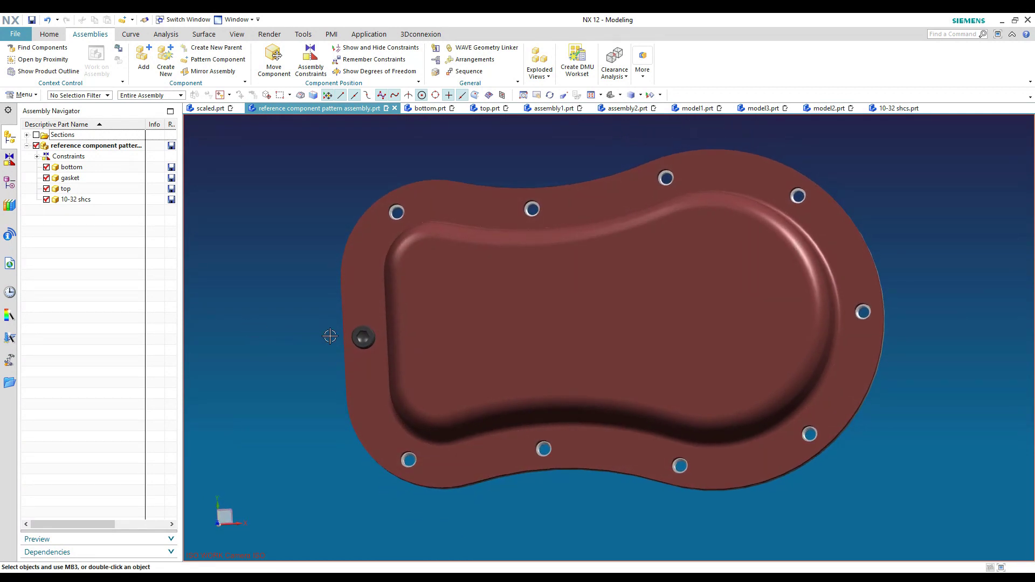
pyautogui.press('Home')
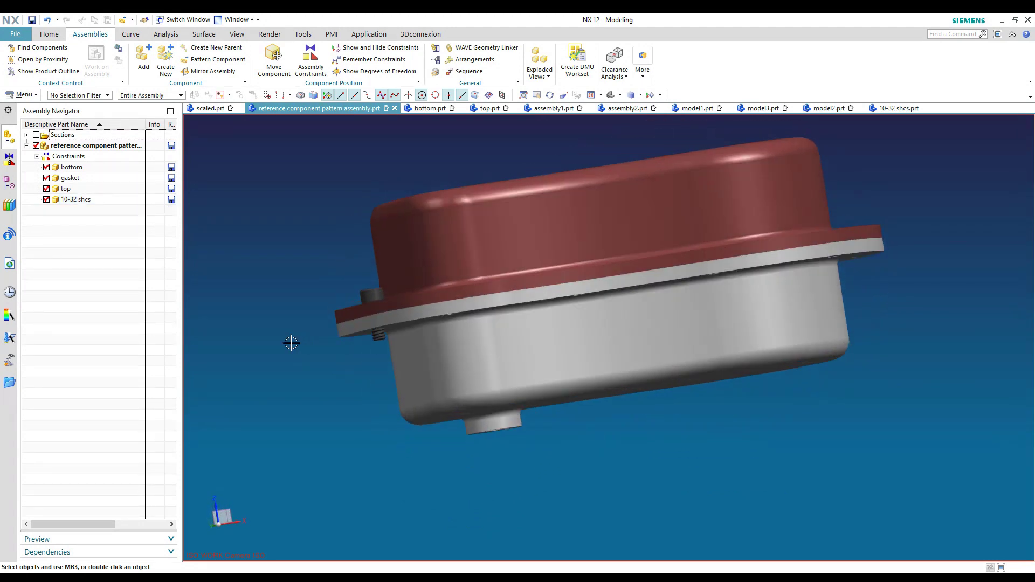
pyautogui.press('End')
pyautogui.hotkey('ctrl', 'alt', 't')
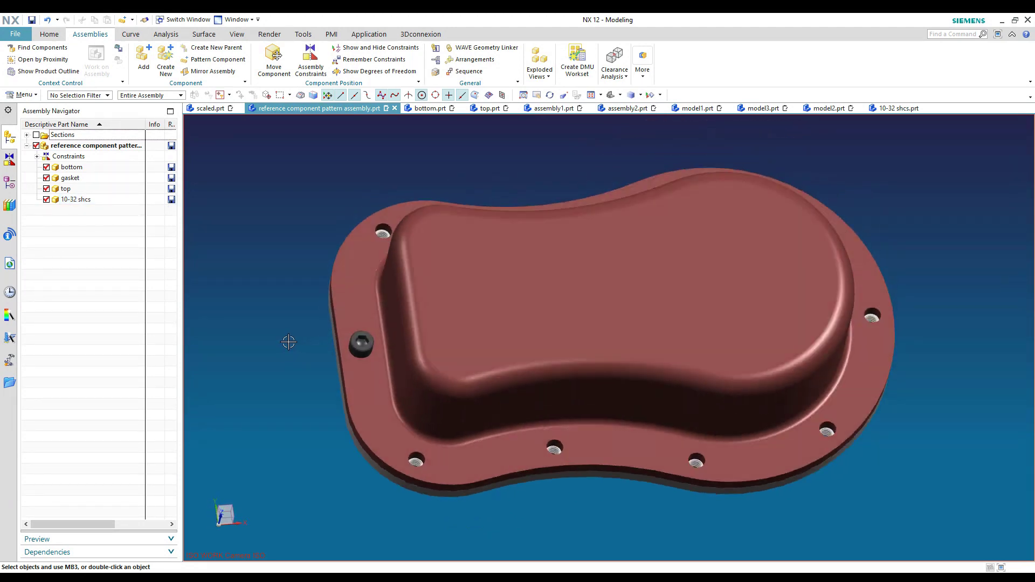
pyautogui.press('Home')
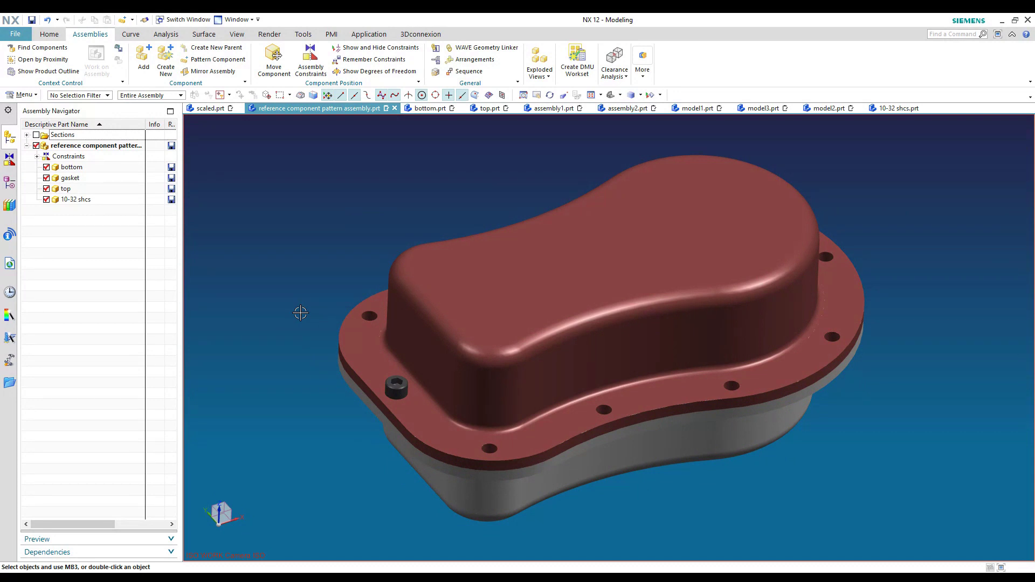
pyautogui.press('Home')
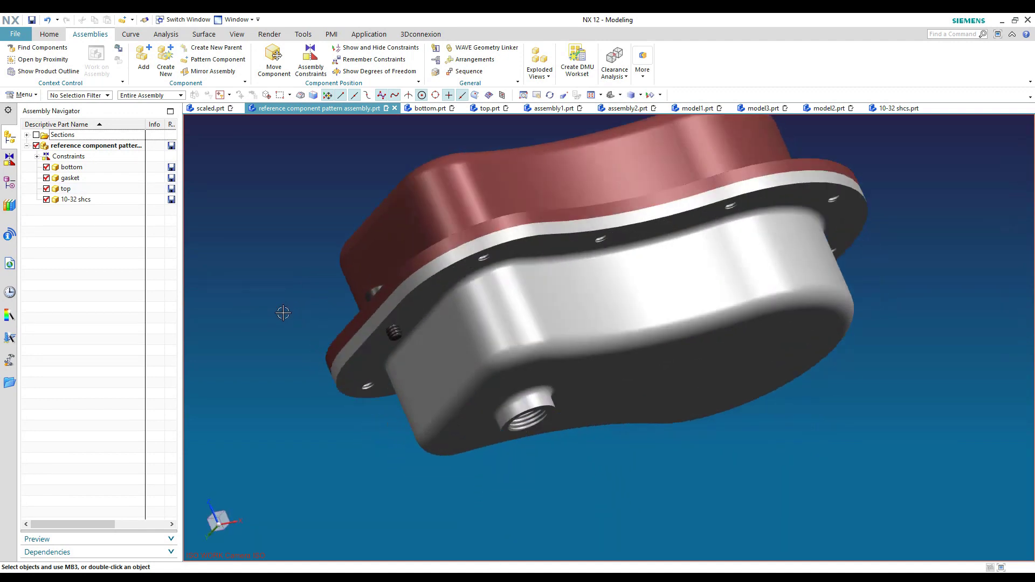
pyautogui.press('Home')
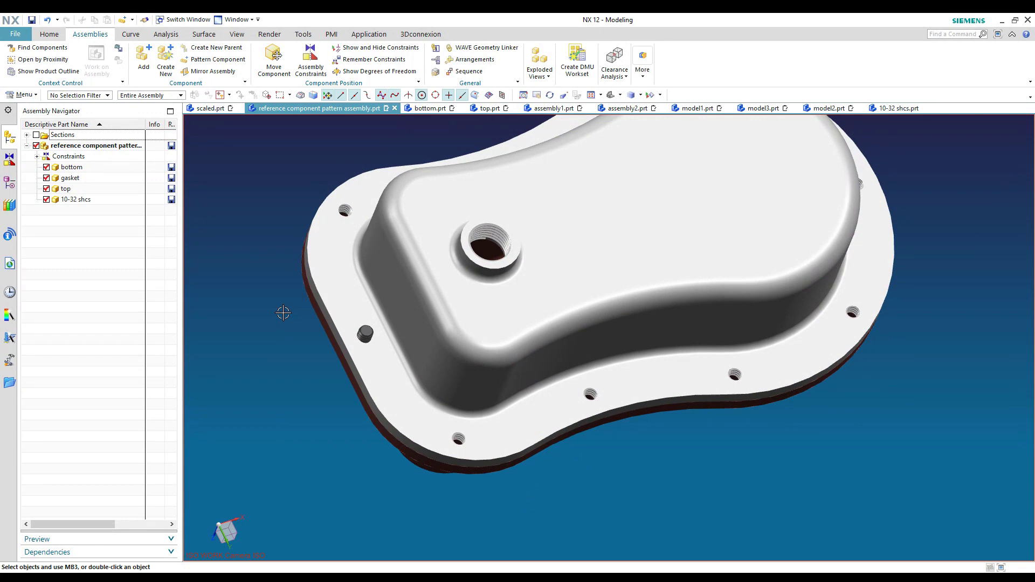
pyautogui.press('End')
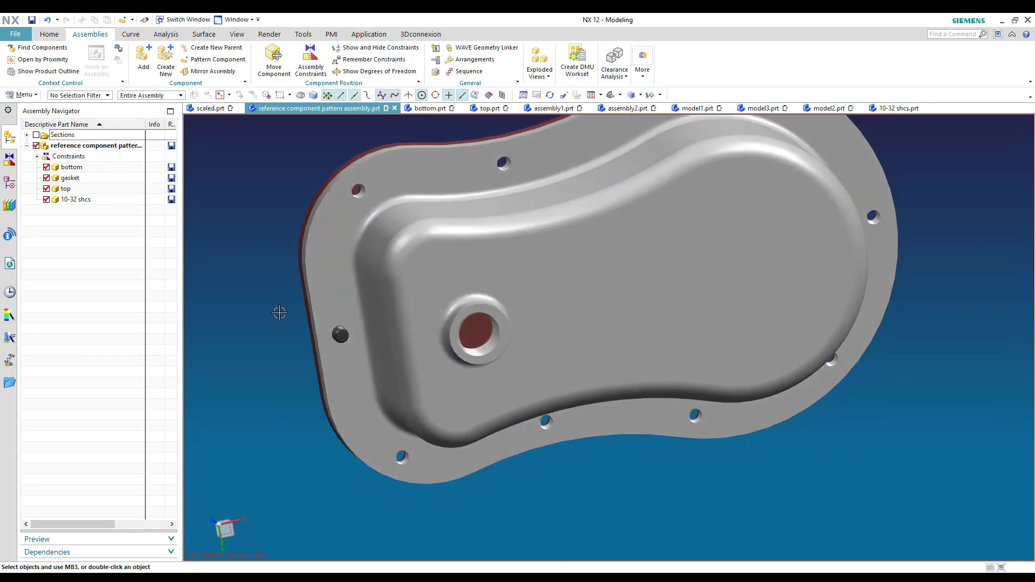
pyautogui.press('Home')
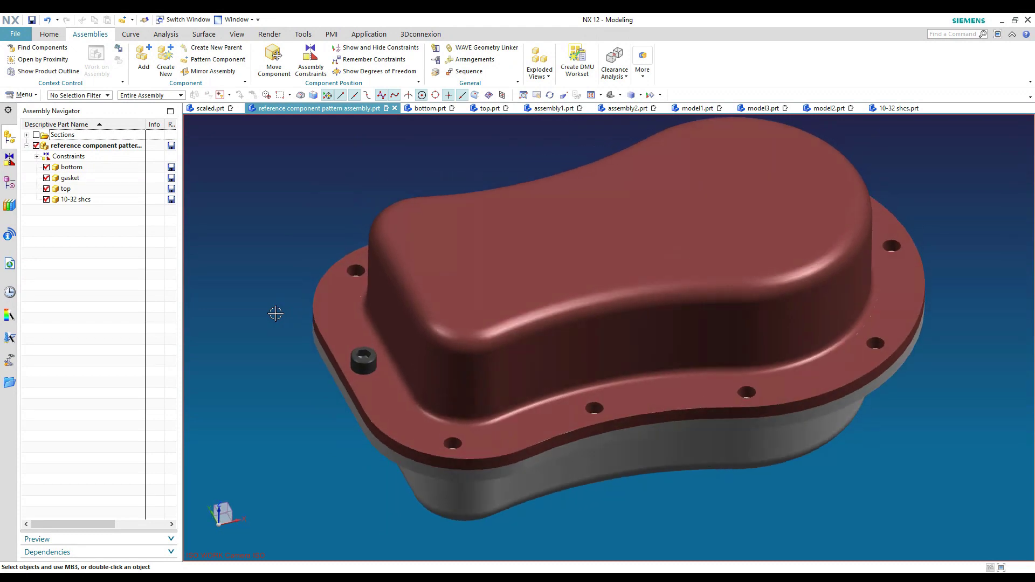
pyautogui.hotkey('ctrl', 'alt', 't')
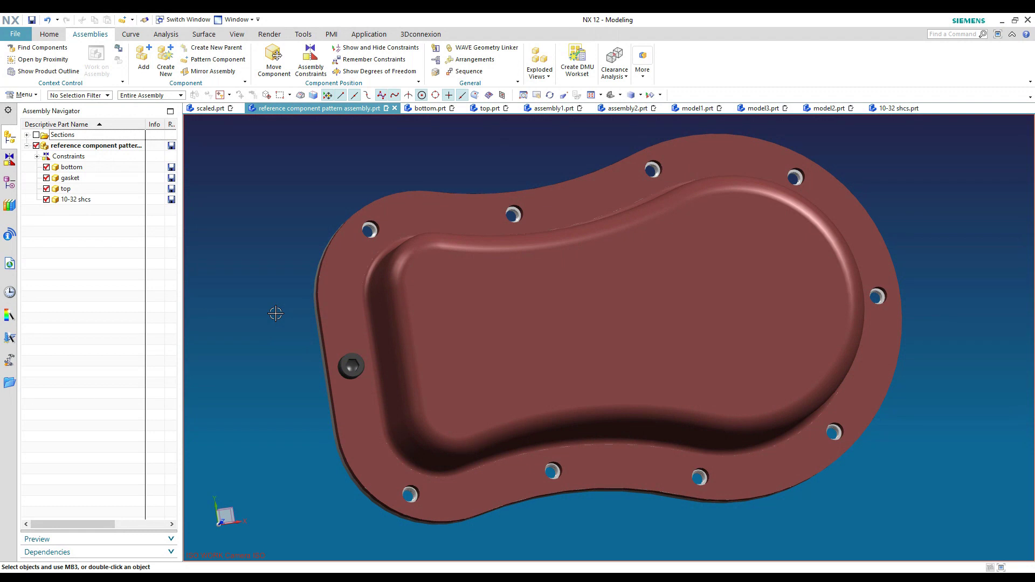
pyautogui.click(215, 59)
pyautogui.click(202, 115)
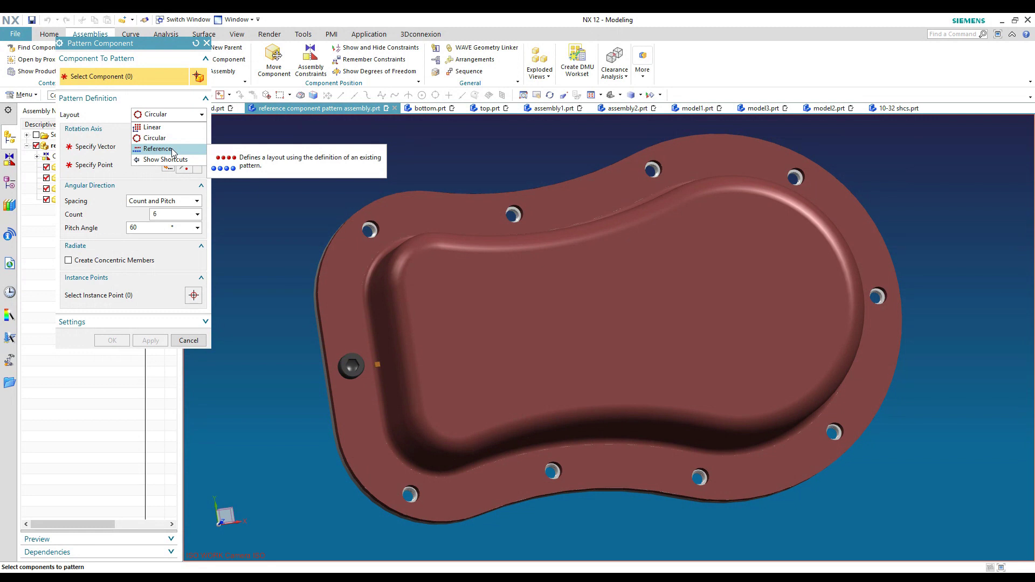
pyautogui.click(193, 338)
pyautogui.click(189, 340)
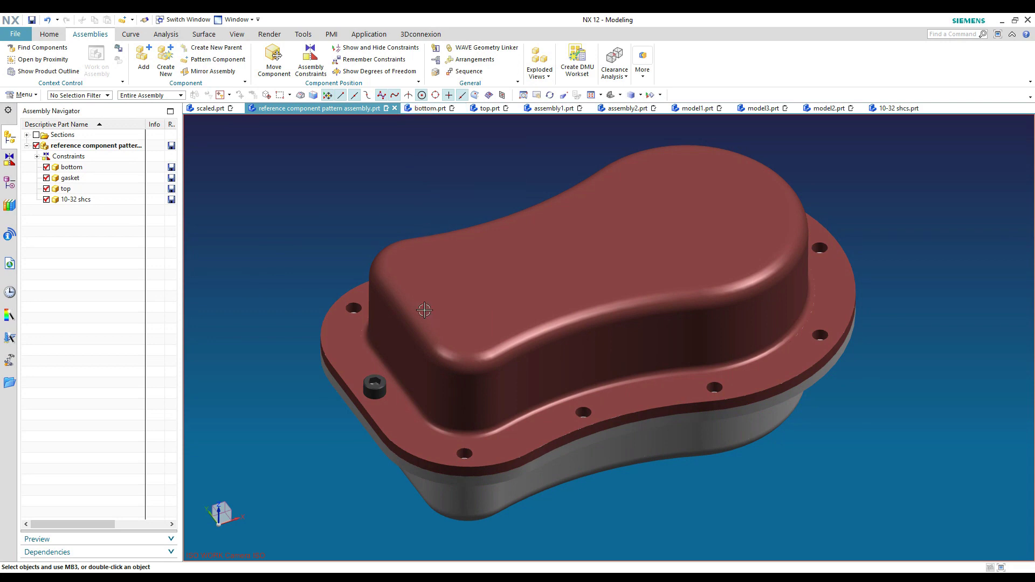
# - Switch to bottom.prt and roll its model history back to Sketch (12), which holds the bolt-hole circle and path
pyautogui.click(429, 108)
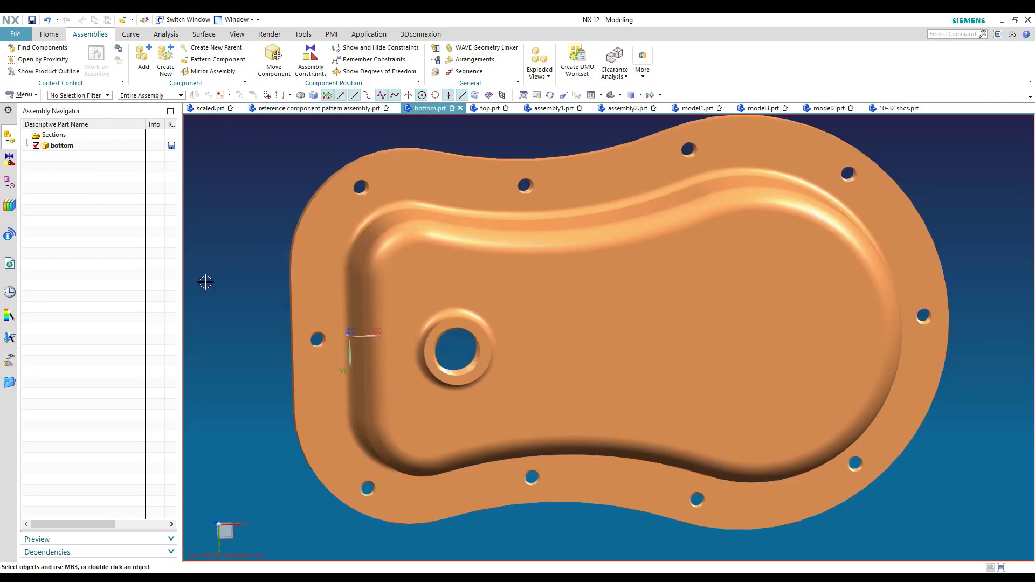
pyautogui.press('Home')
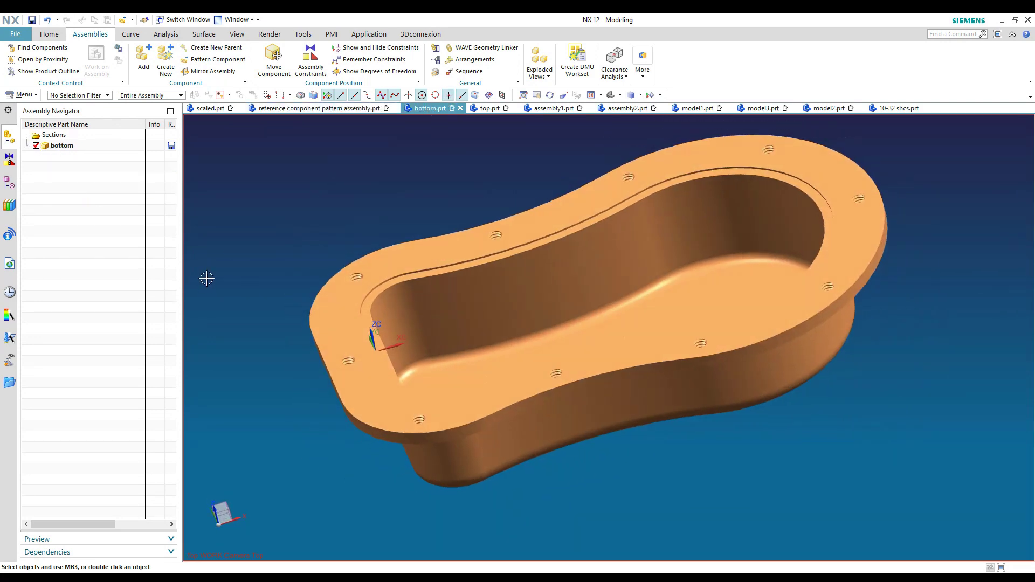
pyautogui.press('End')
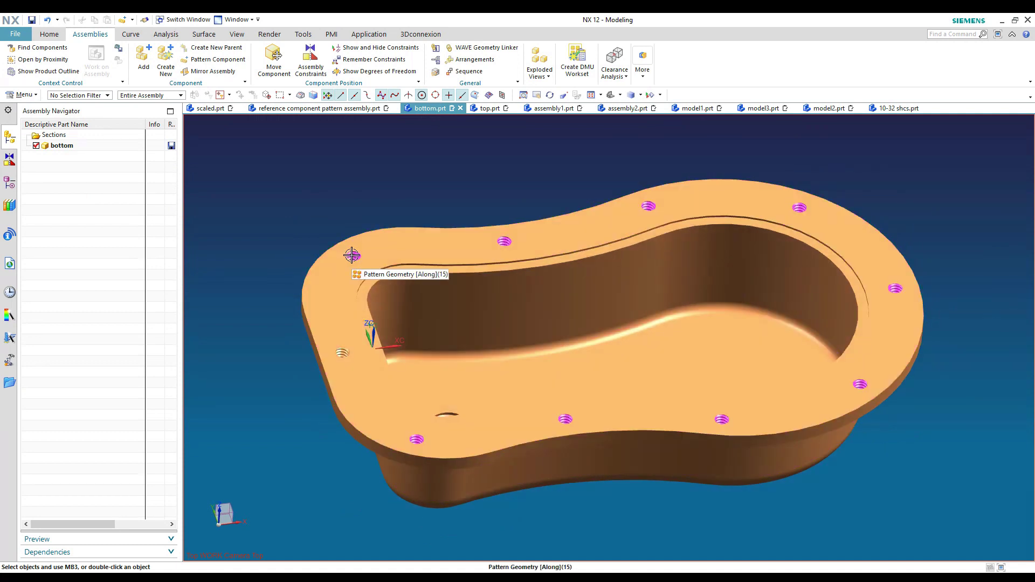
pyautogui.click(10, 183)
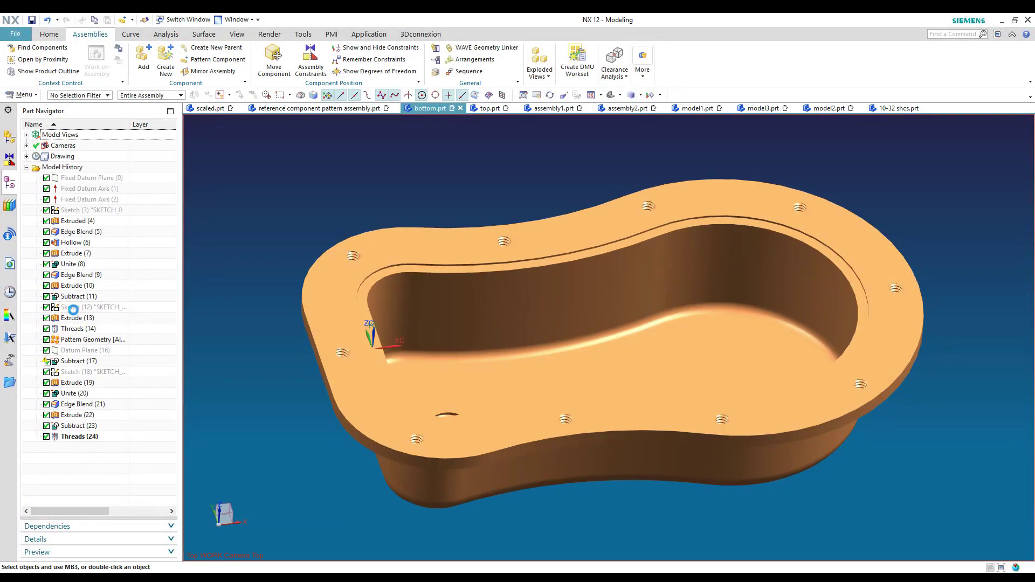
pyautogui.rightClick(78, 311)
pyautogui.click(116, 238)
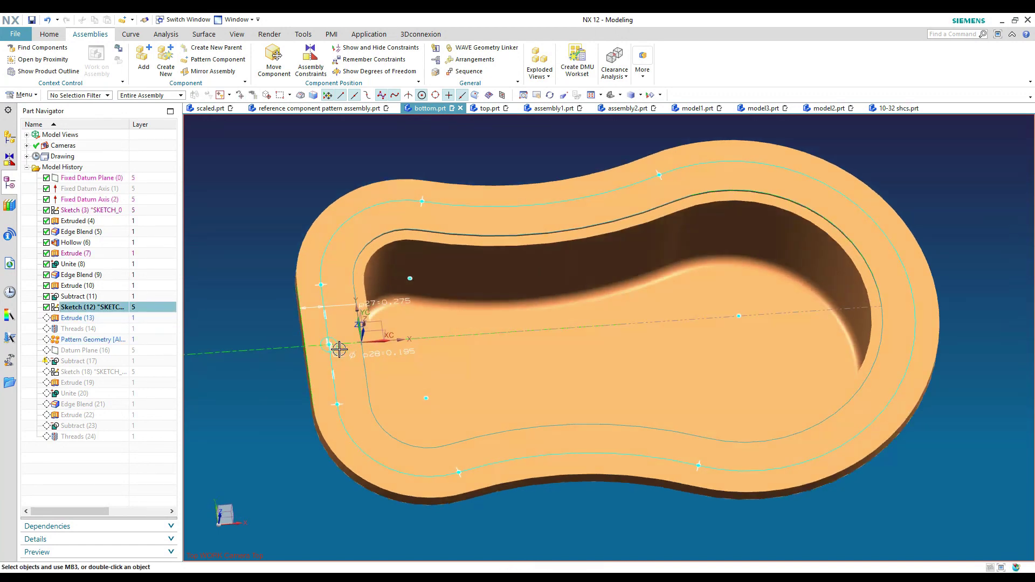
# - Inspect the hole circle and the offset flange path inside Sketch (12), and finish the sketch
pyautogui.doubleClick(339, 349)
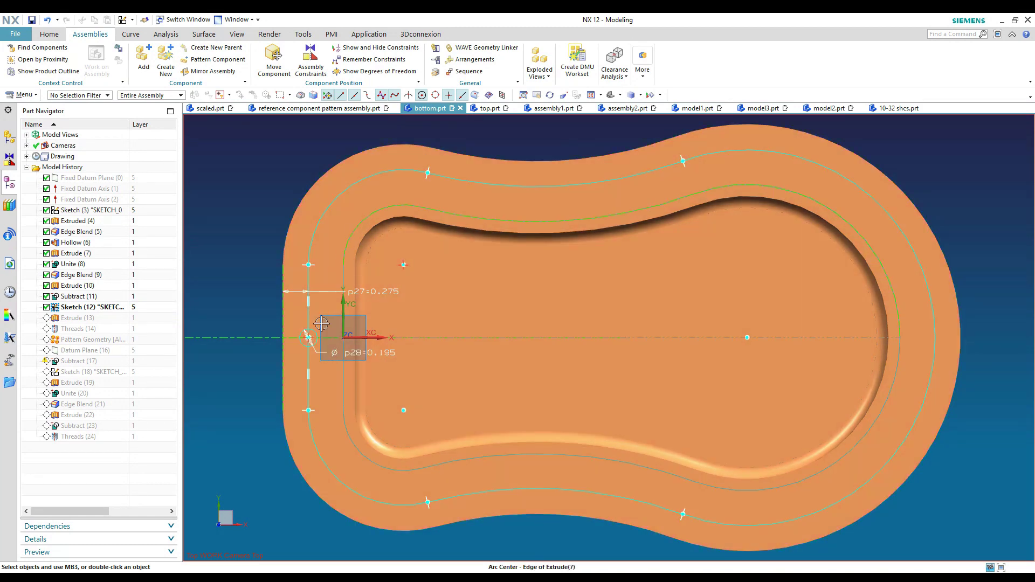
pyautogui.scroll(1, 350, 306)
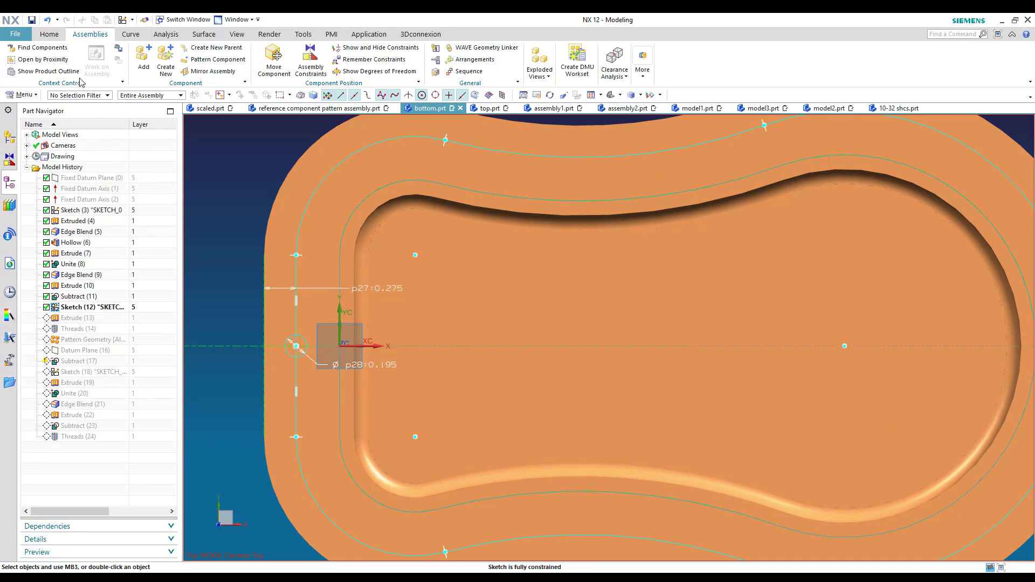
pyautogui.click(50, 35)
pyautogui.click(41, 61)
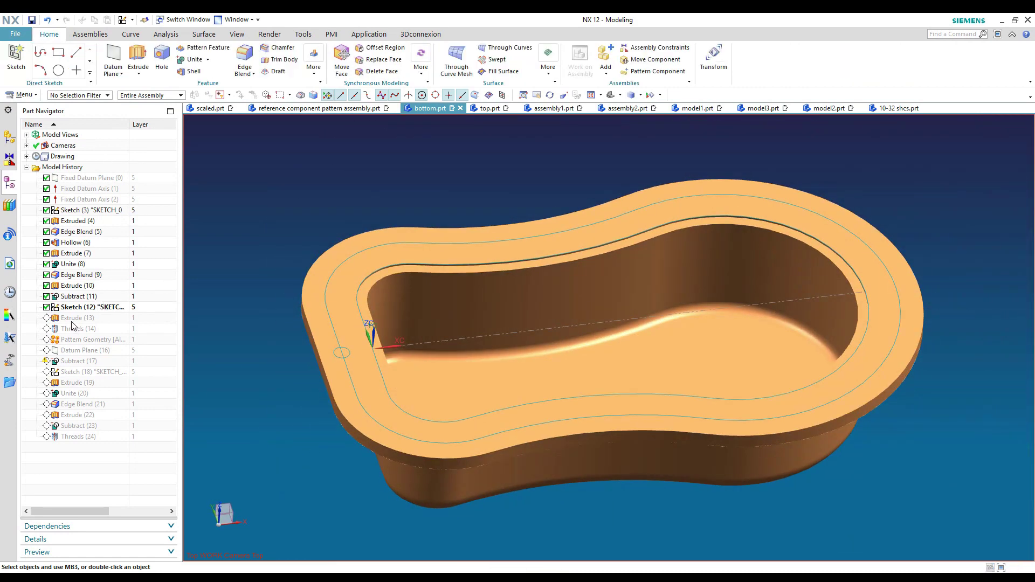
# - Roll the model history forward through Extrude (13) to make Threads (14) the current feature
pyautogui.rightClick(72, 321)
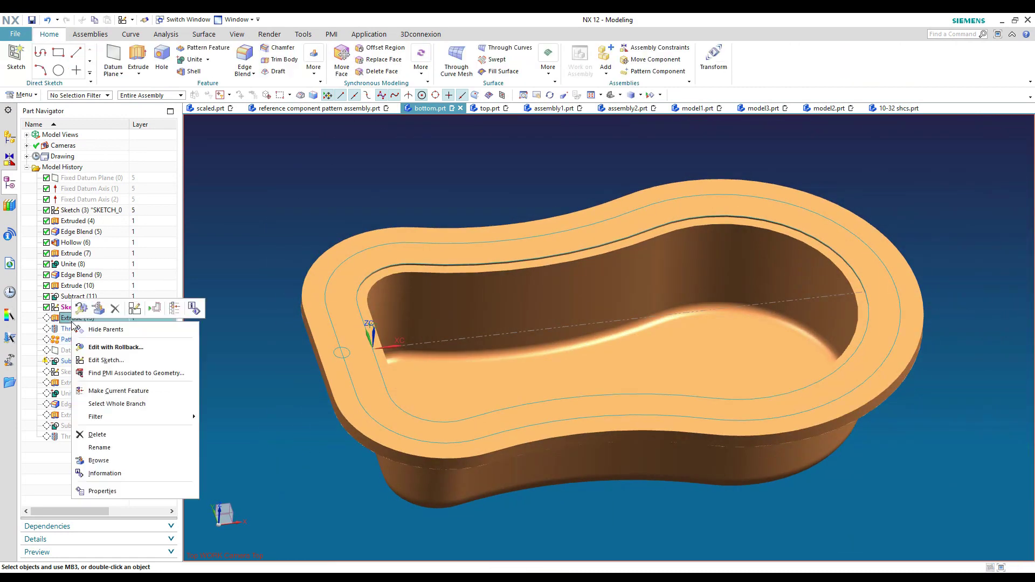
pyautogui.click(110, 391)
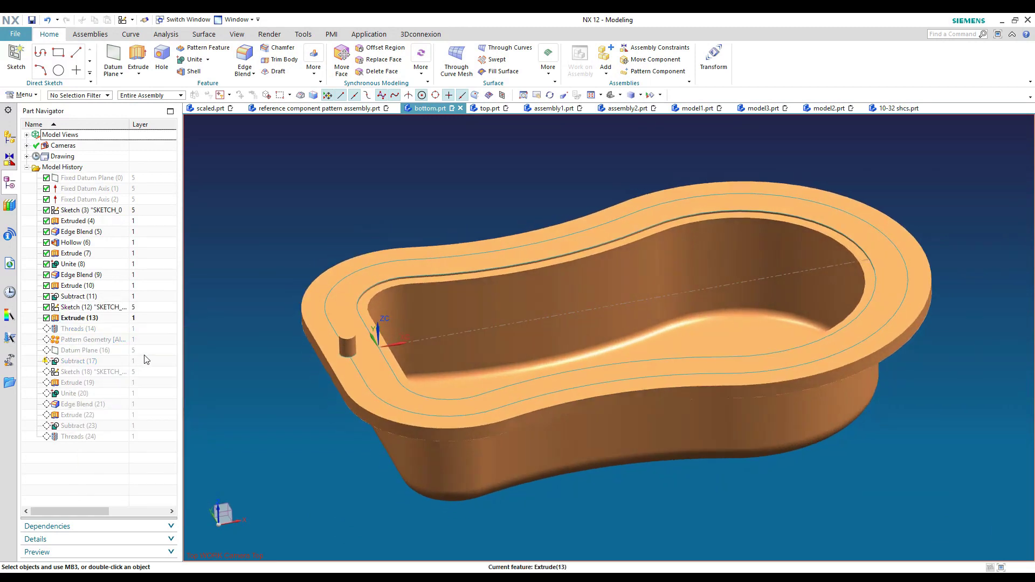
pyautogui.rightClick(79, 331)
pyautogui.click(126, 386)
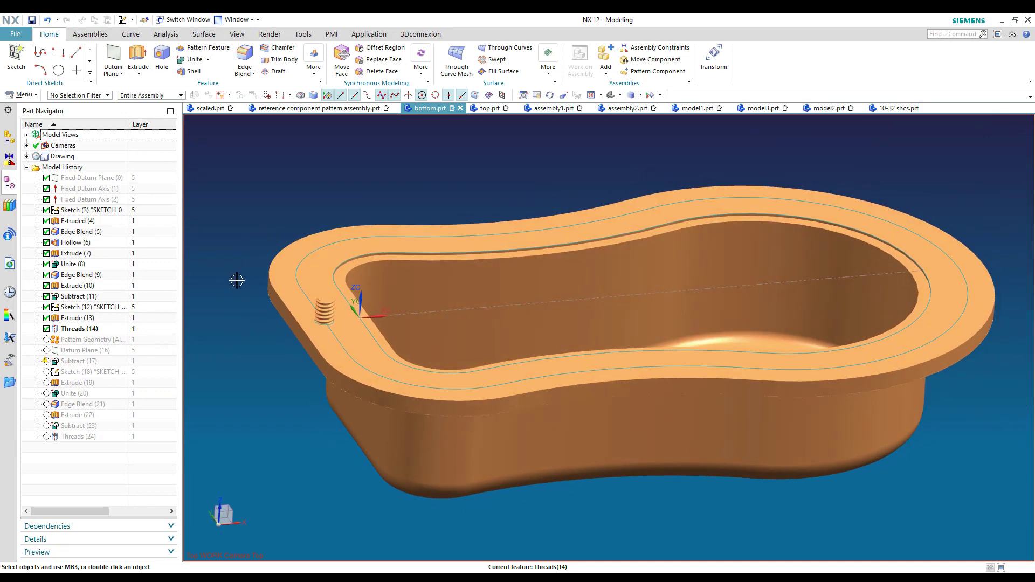
# - Start a Pattern Geometry of the threaded body on the flange, using the Along layout
pyautogui.click(315, 69)
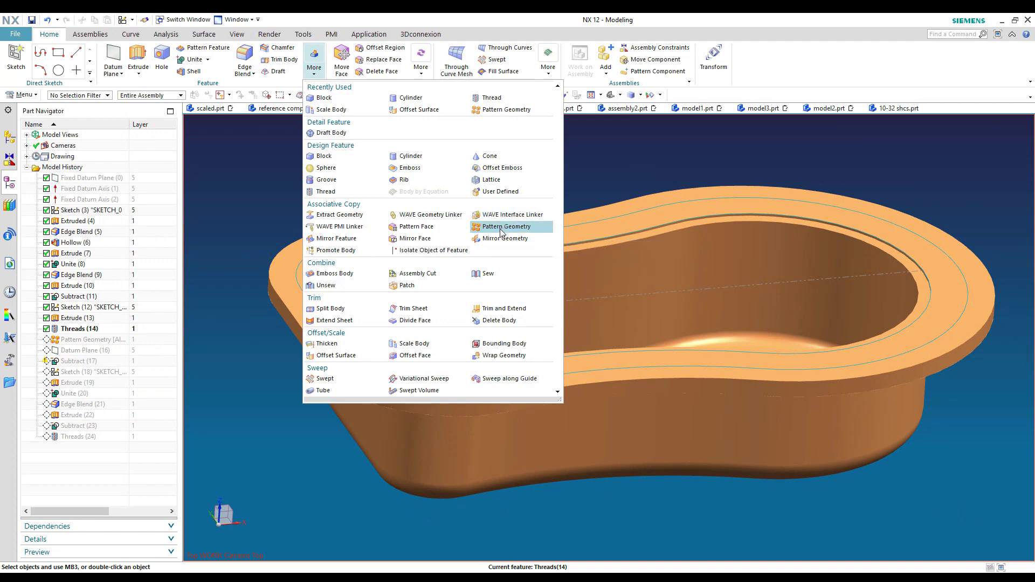
pyautogui.click(478, 225)
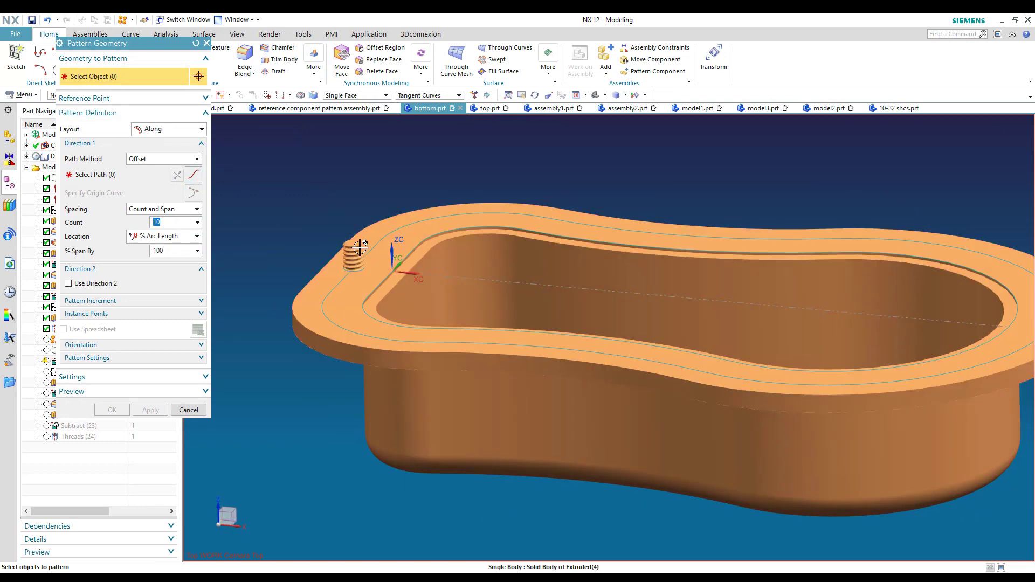
pyautogui.click(346, 247)
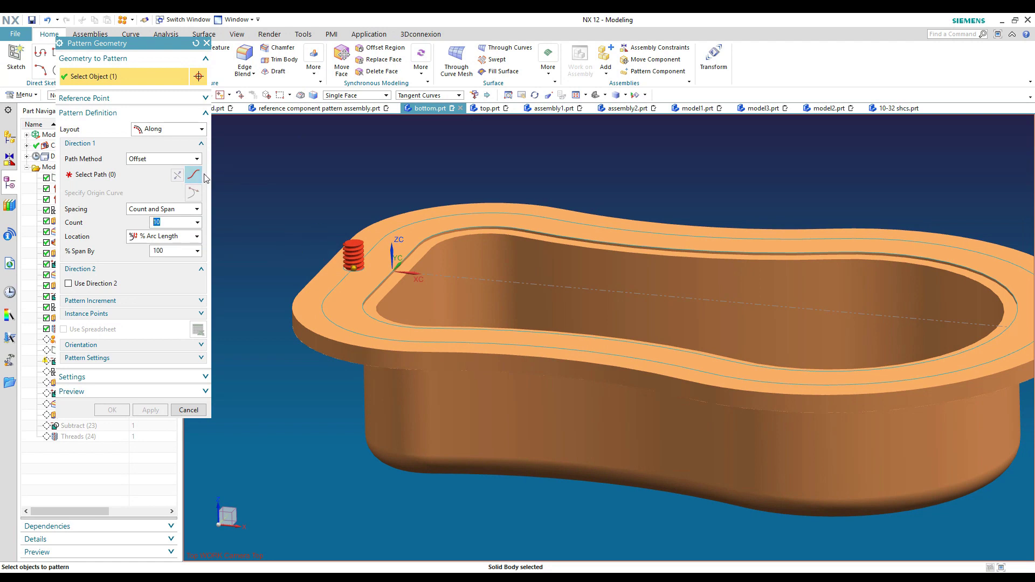
pyautogui.click(149, 131)
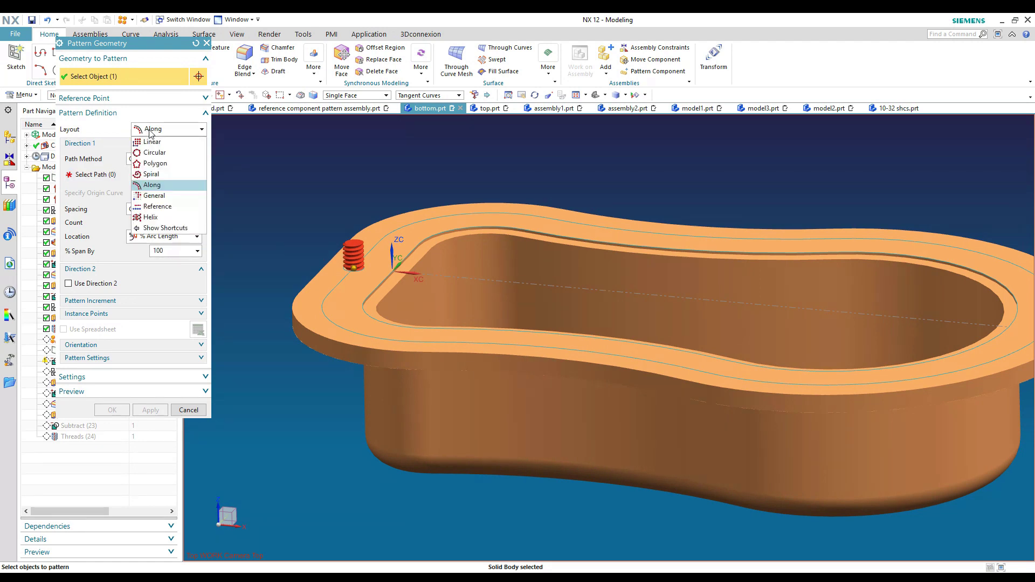
pyautogui.click(154, 185)
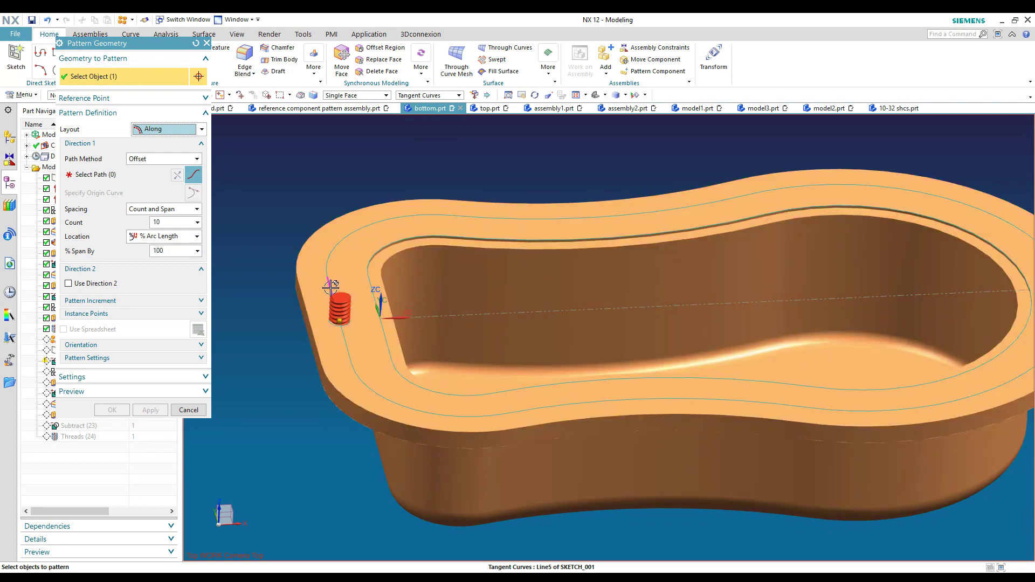
# - Define the pattern path from the tangent sketch curves around the flange and keep Count and Span as the spacing method
pyautogui.click(329, 286)
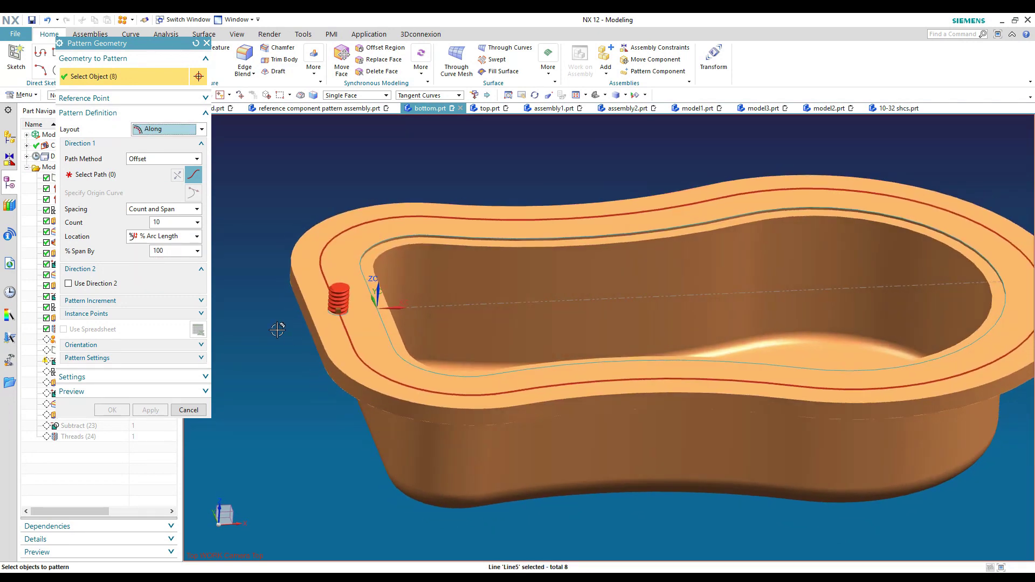
pyautogui.keyDown('shift'); pyautogui.click(318, 273); pyautogui.keyUp('shift')
pyautogui.click(115, 178)
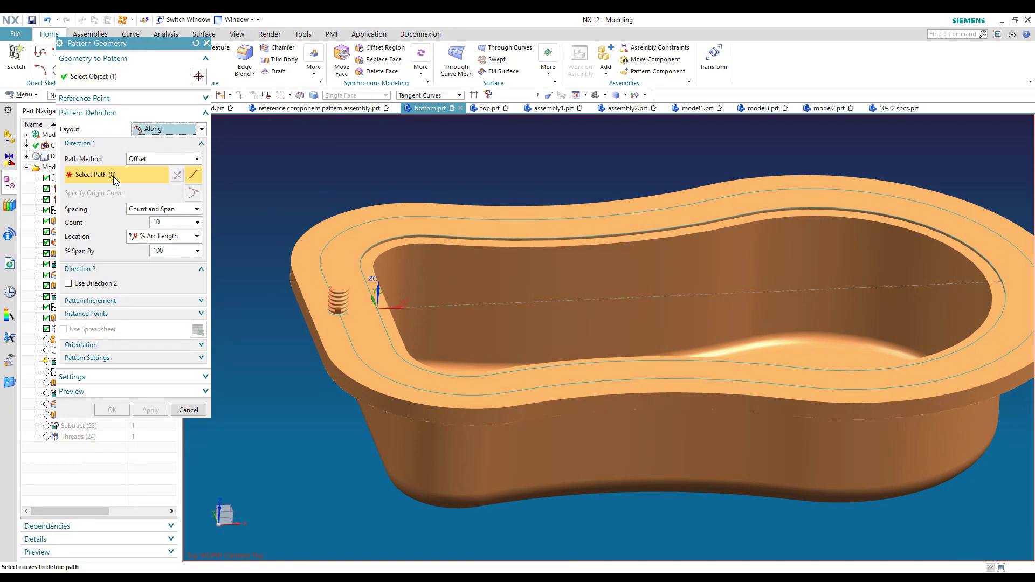
pyautogui.click(307, 274)
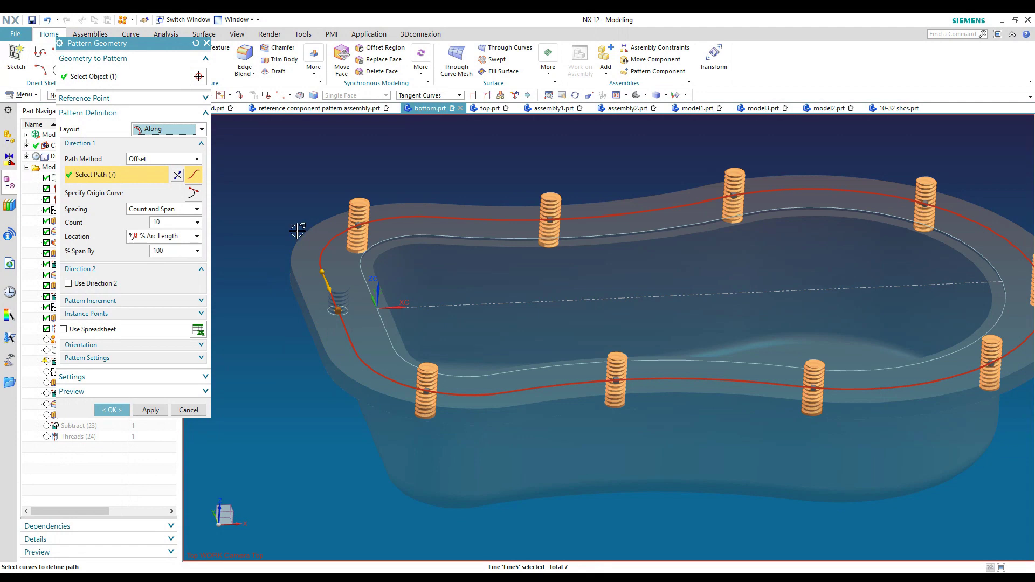
pyautogui.click(156, 209)
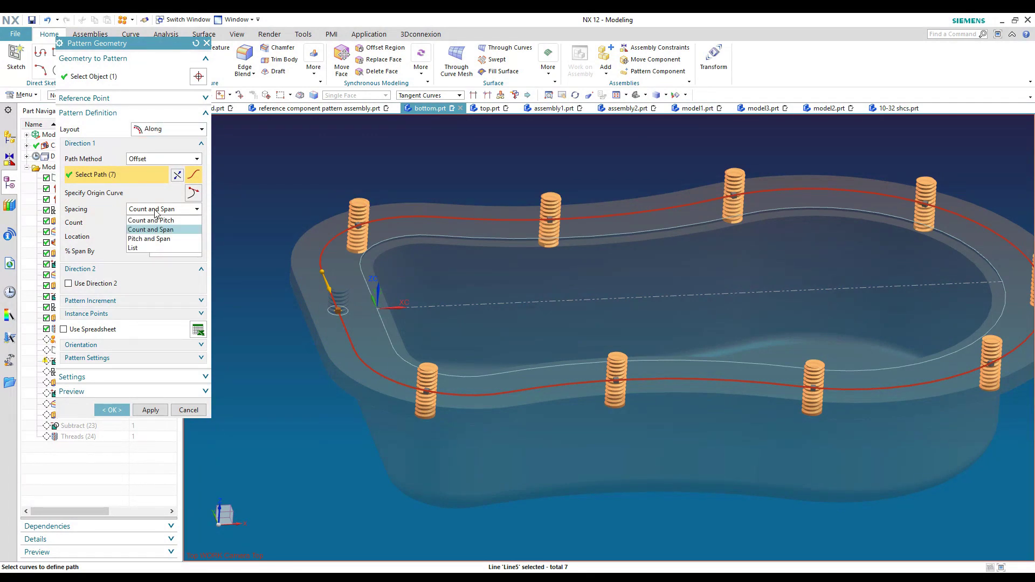
pyautogui.click(159, 210)
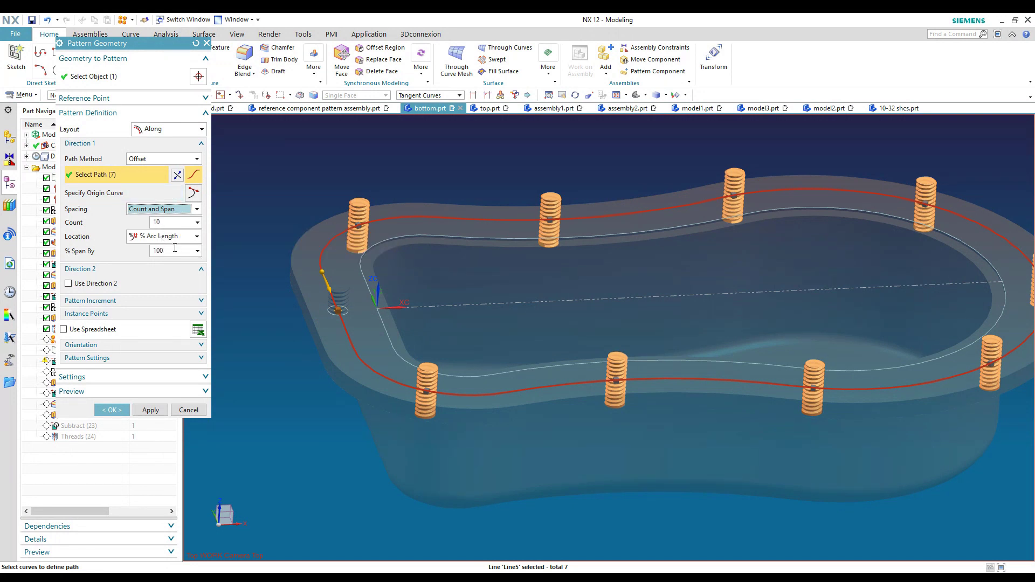
# - Cancel the trial Pattern Geometry and make Threads (24) the current feature of the bottom part
pyautogui.moveTo(284, 193); pyautogui.dragTo(247, 197, button='middle')
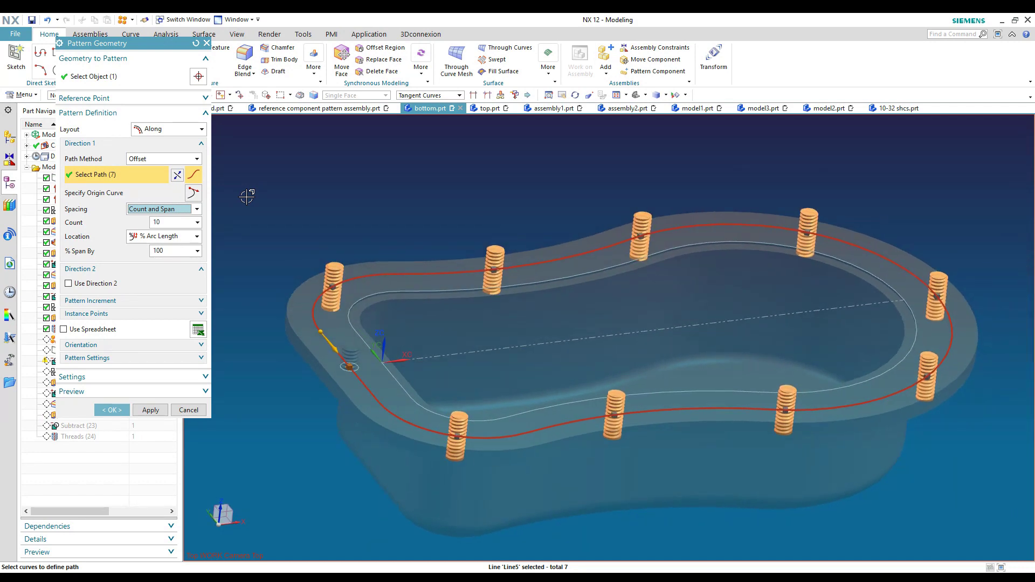
pyautogui.moveTo(879, 199); pyautogui.dragTo(959, 347, button='middle')
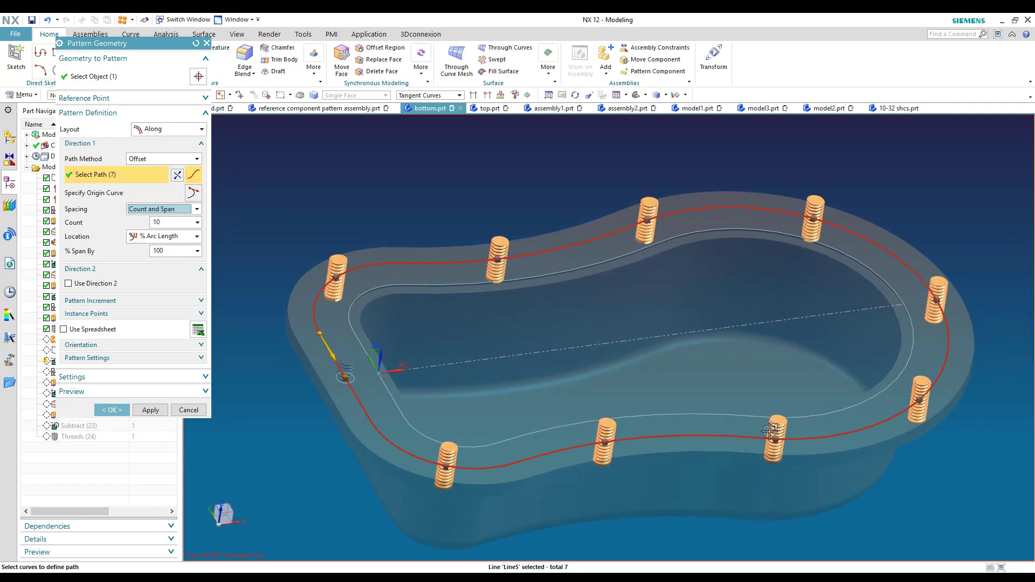
pyautogui.click(190, 411)
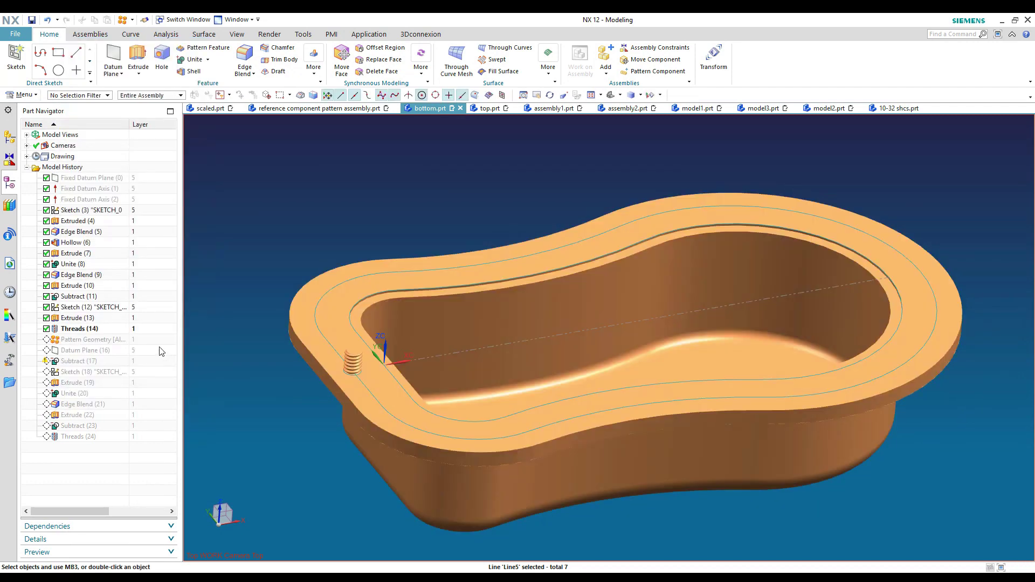
pyautogui.rightClick(70, 438)
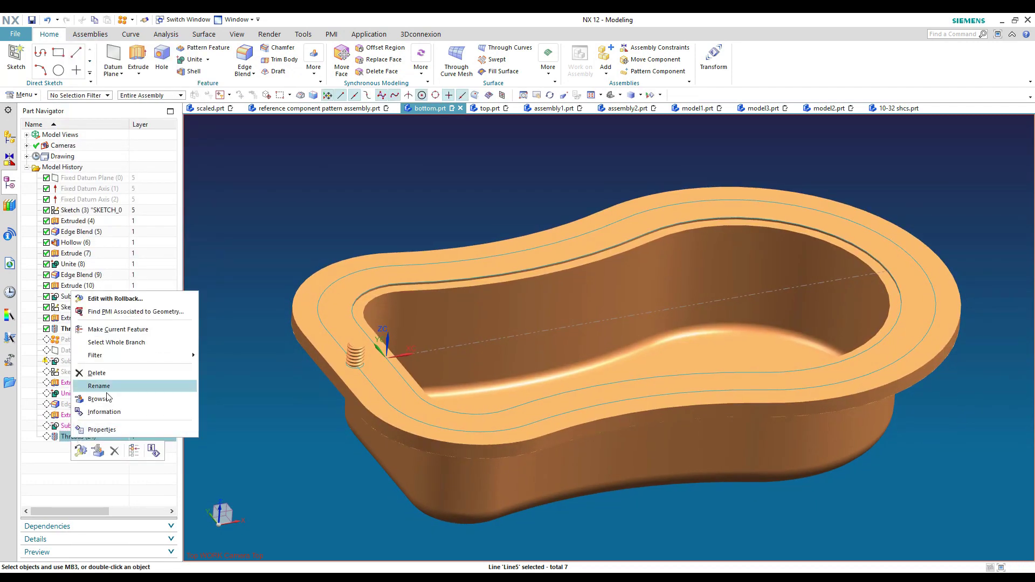
pyautogui.click(110, 334)
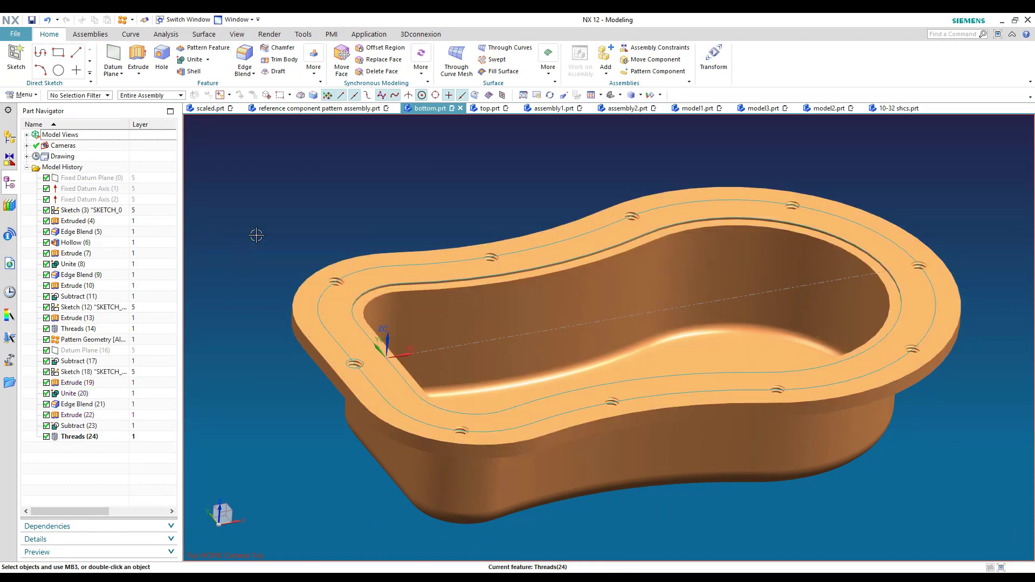
# - In reference component pattern assembly.prt, start a Pattern Component of the 10-32 shcs screw using the Reference layout
pyautogui.click(310, 110)
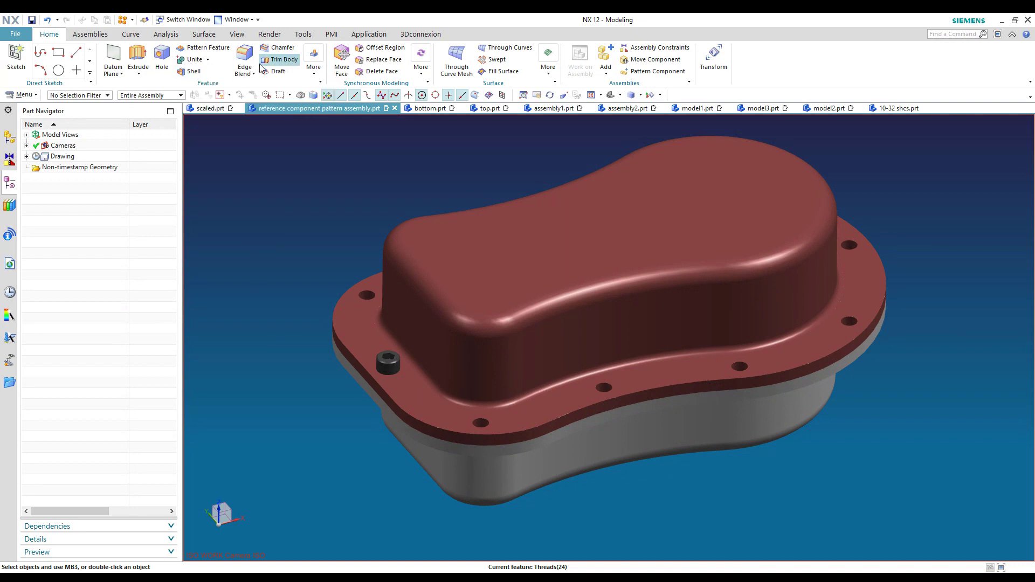
pyautogui.click(90, 34)
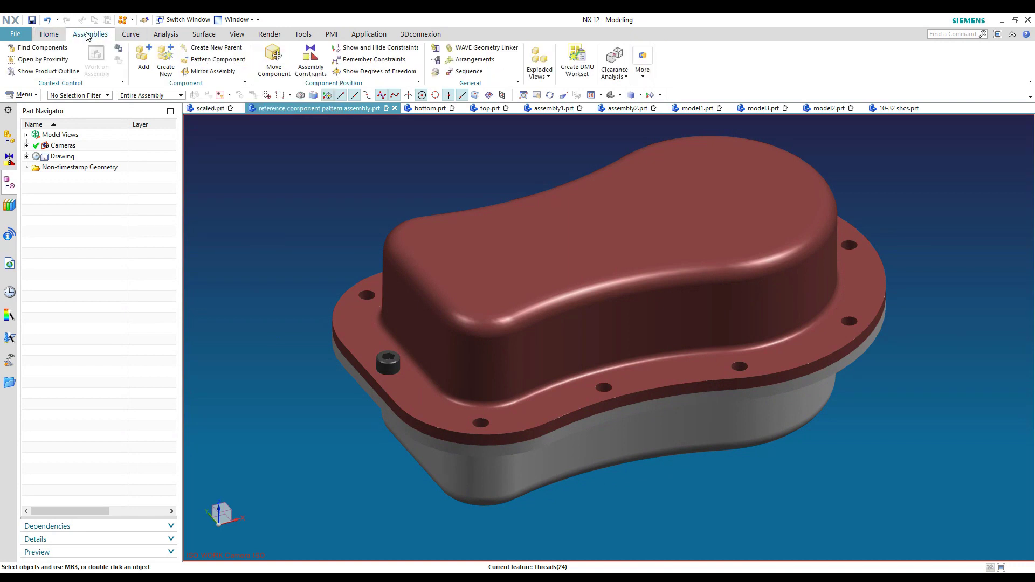
pyautogui.click(211, 59)
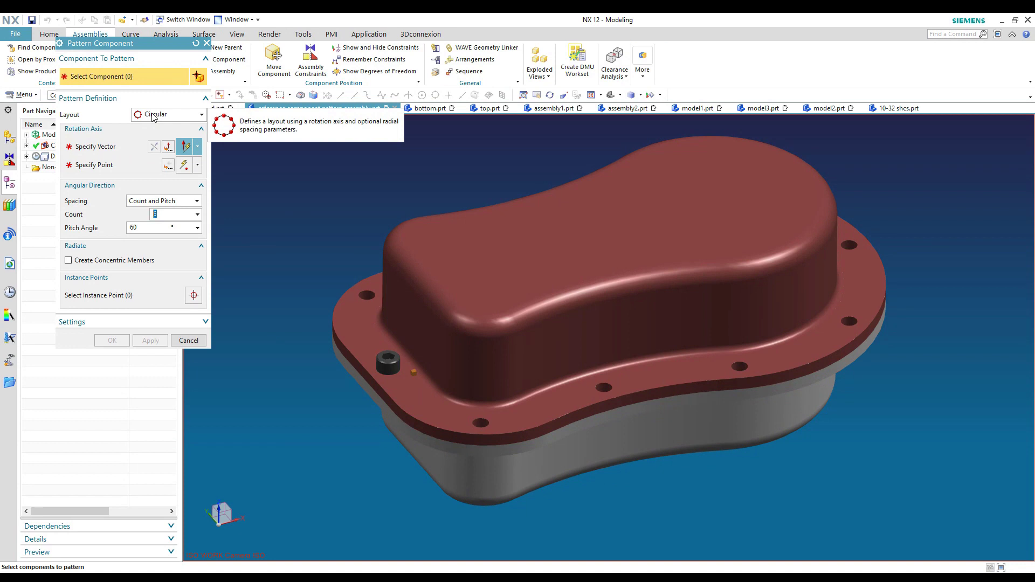
pyautogui.click(155, 115)
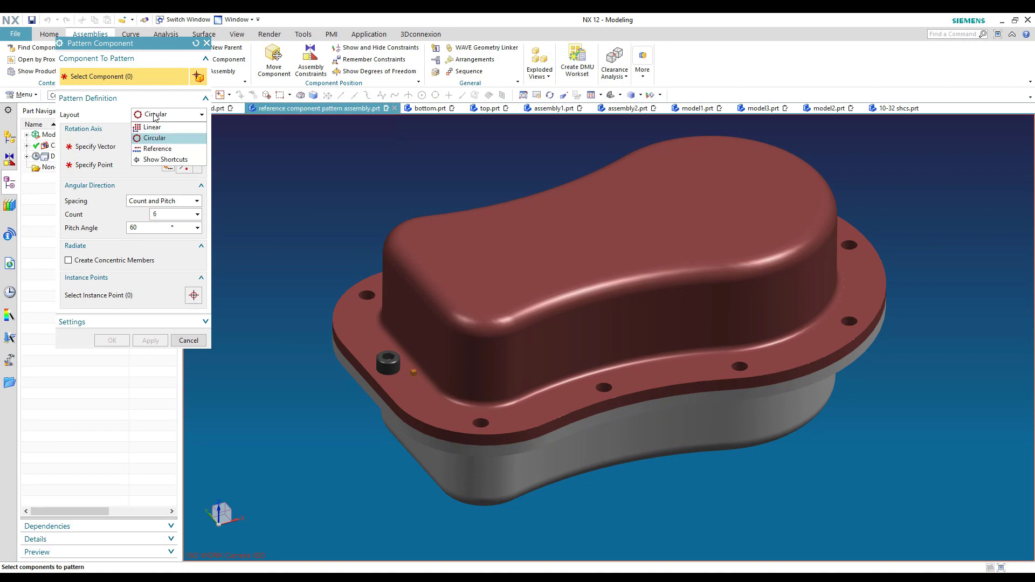
pyautogui.click(154, 149)
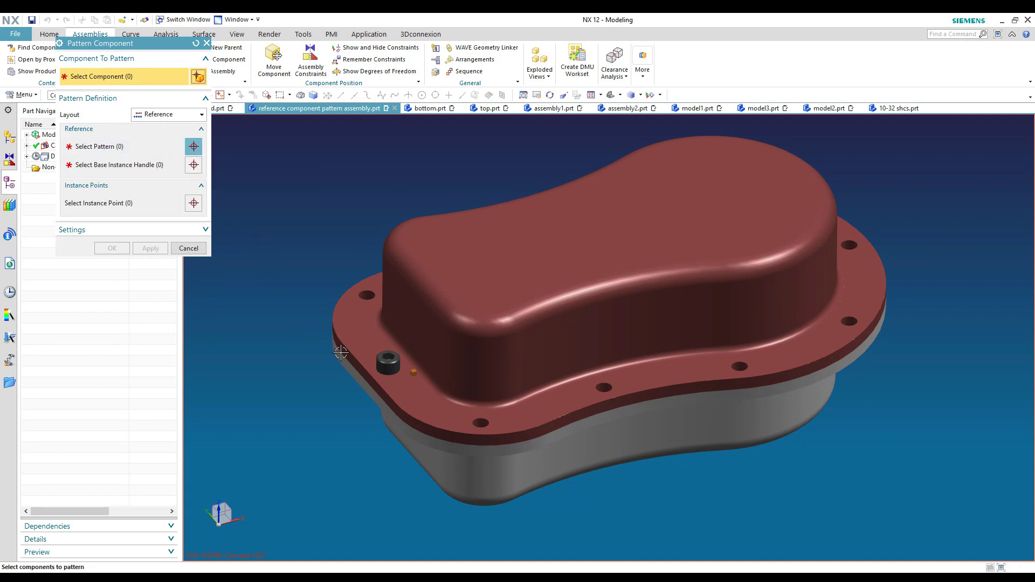
pyautogui.click(387, 361)
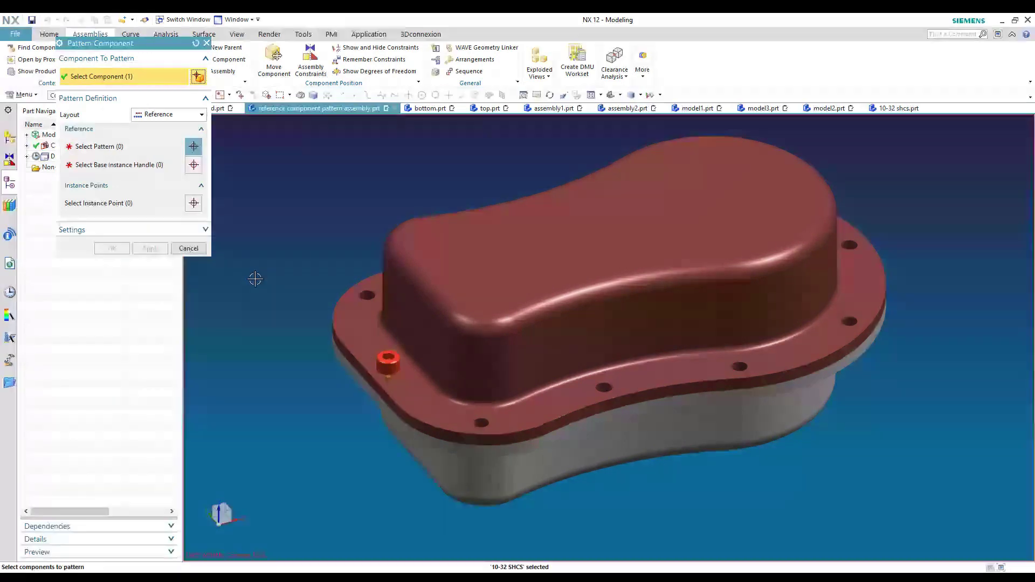
# - Reference the threaded-hole pattern on the underside of the bottom part's flange
pyautogui.click(105, 150)
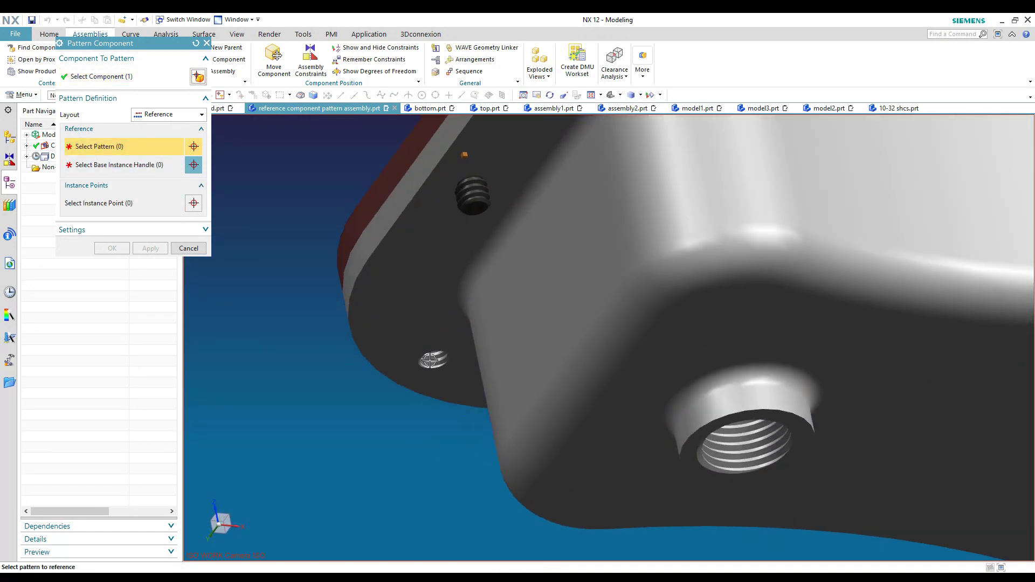
pyautogui.click(429, 360)
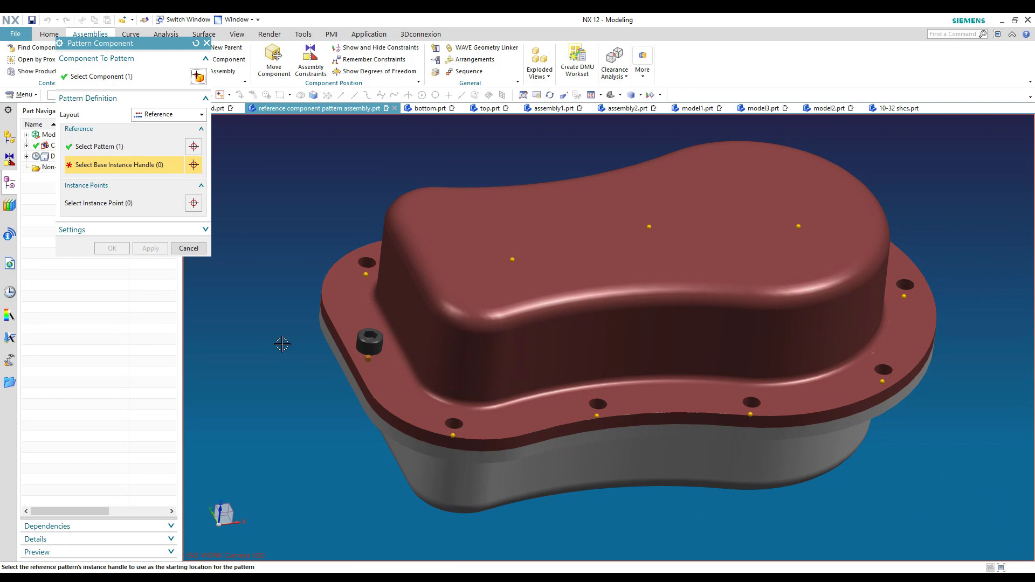
pyautogui.hotkey('ctrl', 'alt', 't')
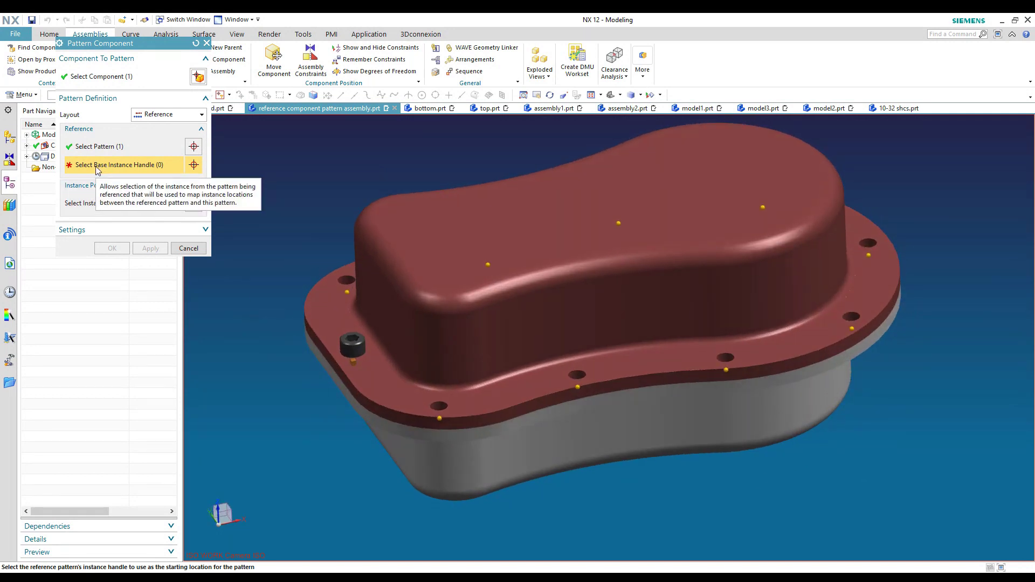
# - Use the instance handle directly beneath the existing screw as the base instance and create the component pattern
pyautogui.scroll(4, 266, 374)
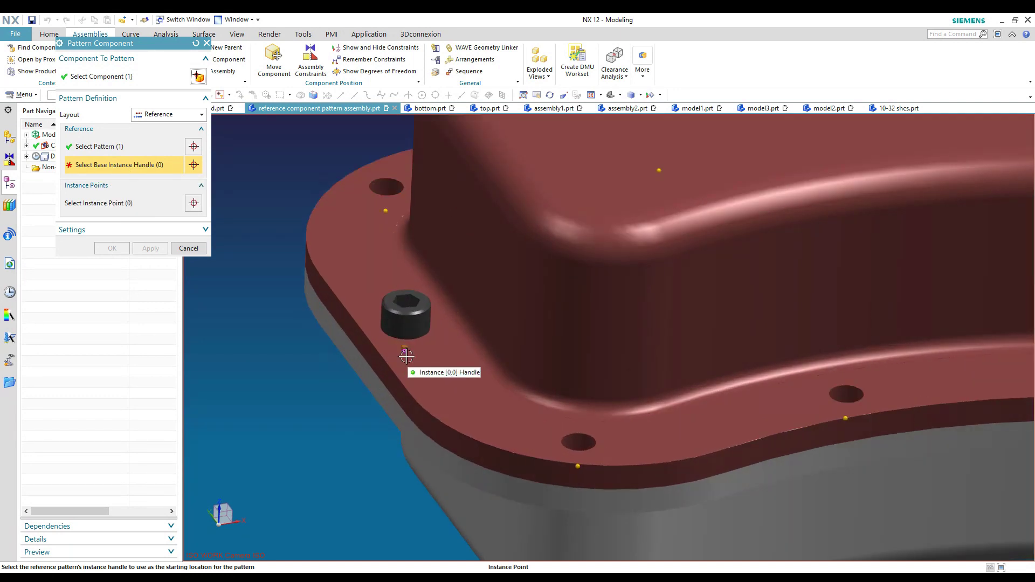
pyautogui.scroll(4, 406, 355)
pyautogui.click(402, 347)
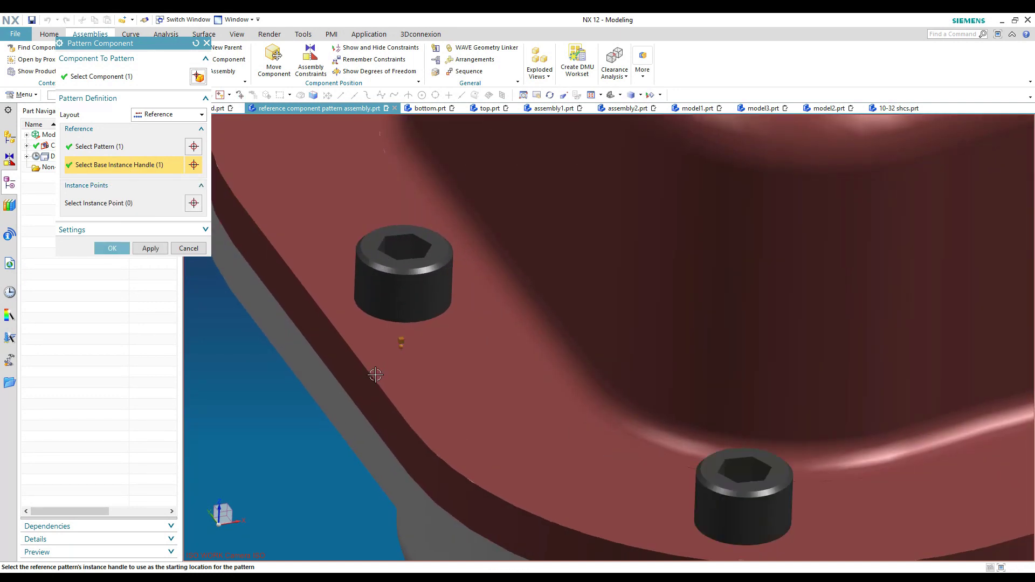
pyautogui.scroll(-6, 370, 371)
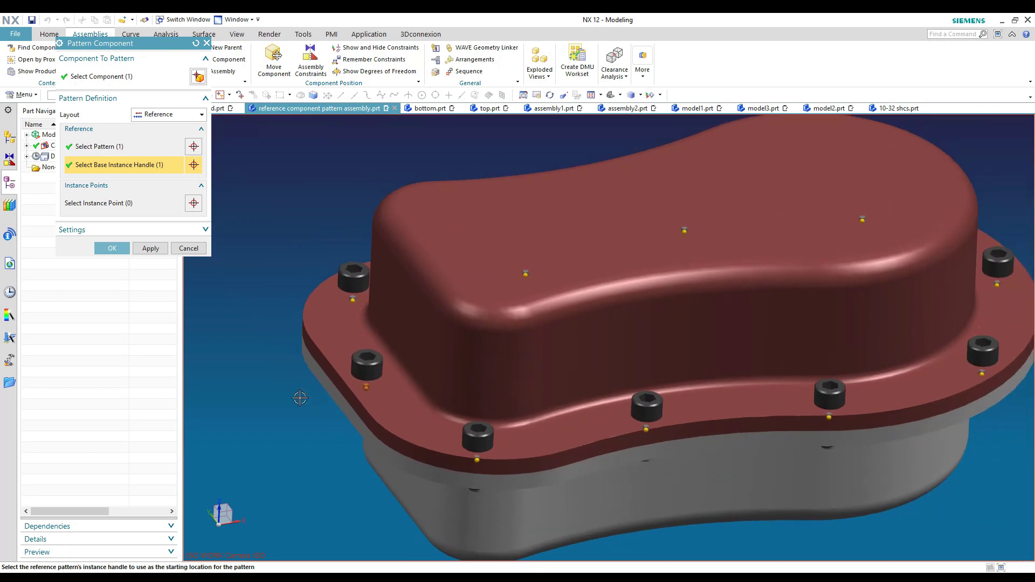
pyautogui.scroll(-2, 300, 398)
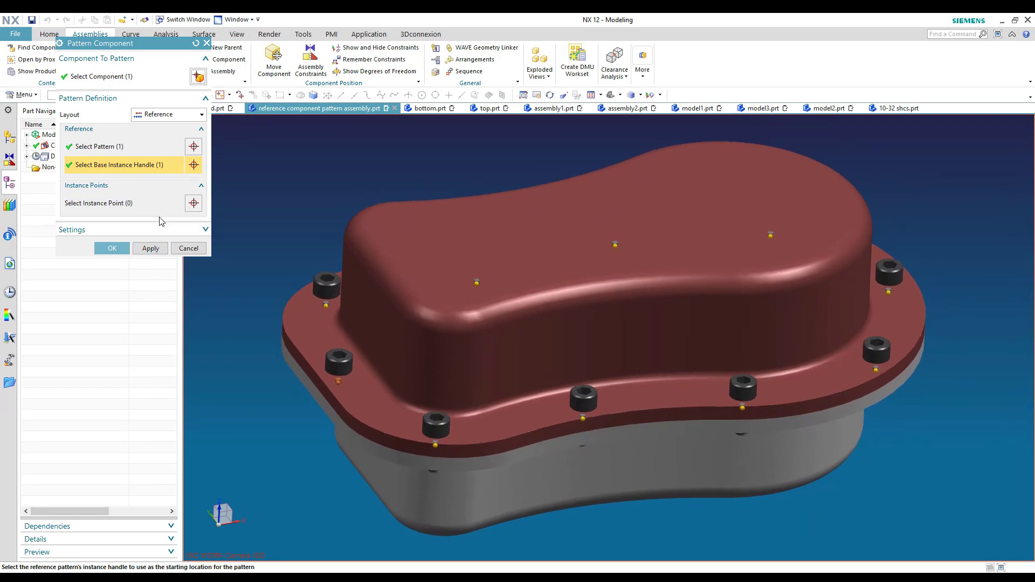
pyautogui.click(112, 248)
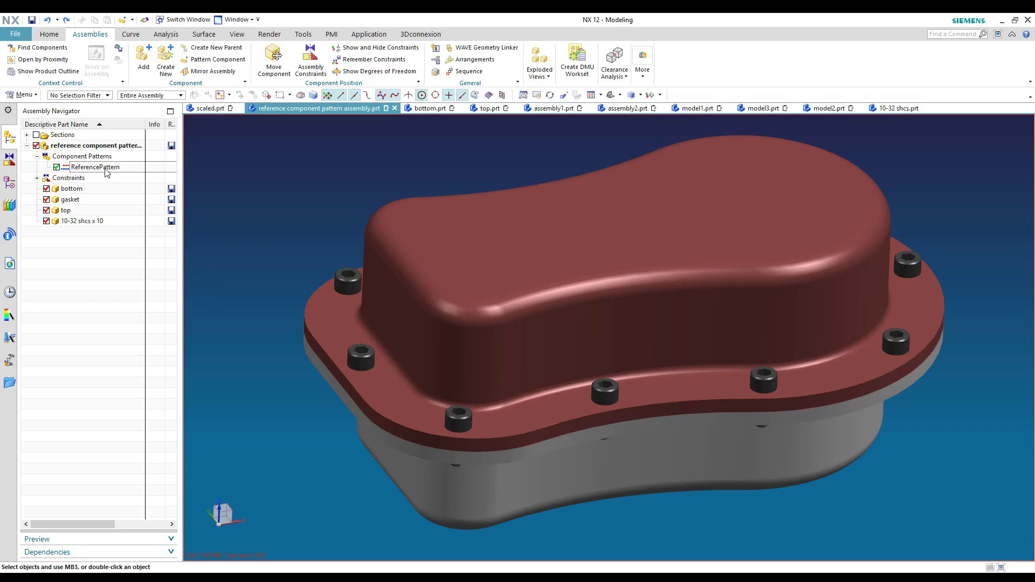
# - Edit ReferencePattern to delete the two screw instances on either side of the original screw
pyautogui.doubleClick(106, 168)
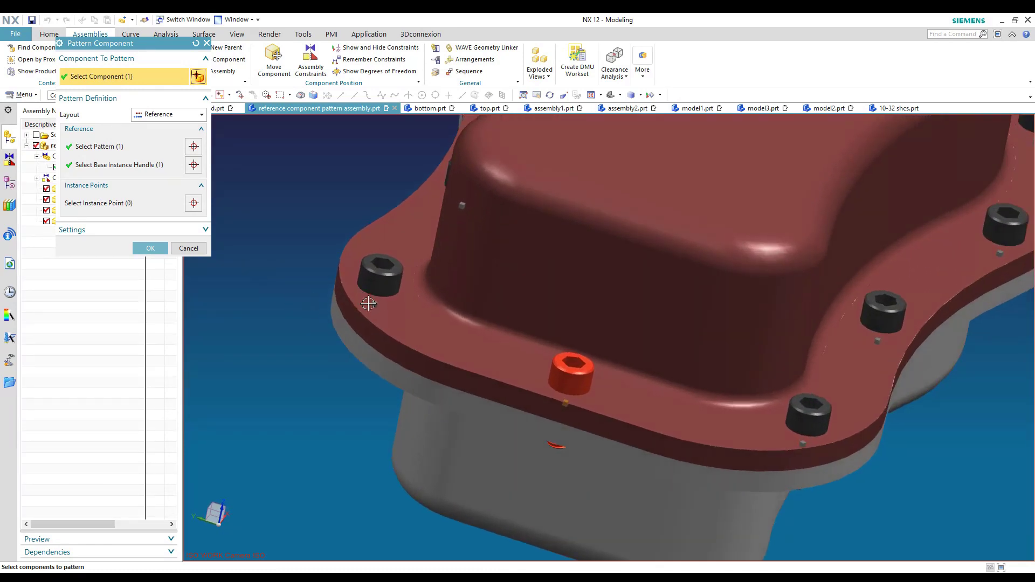
pyautogui.rightClick(377, 305)
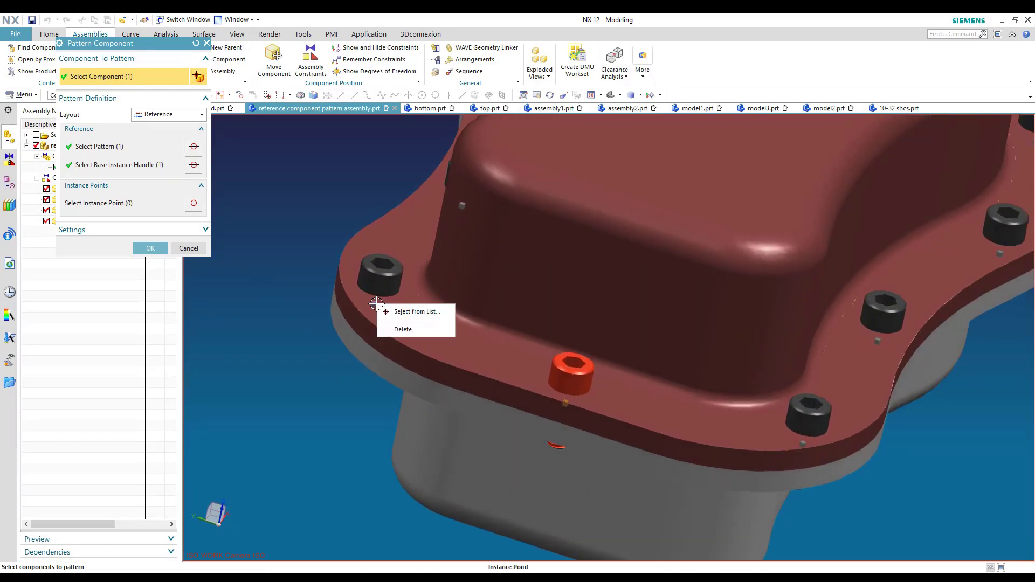
pyautogui.click(405, 331)
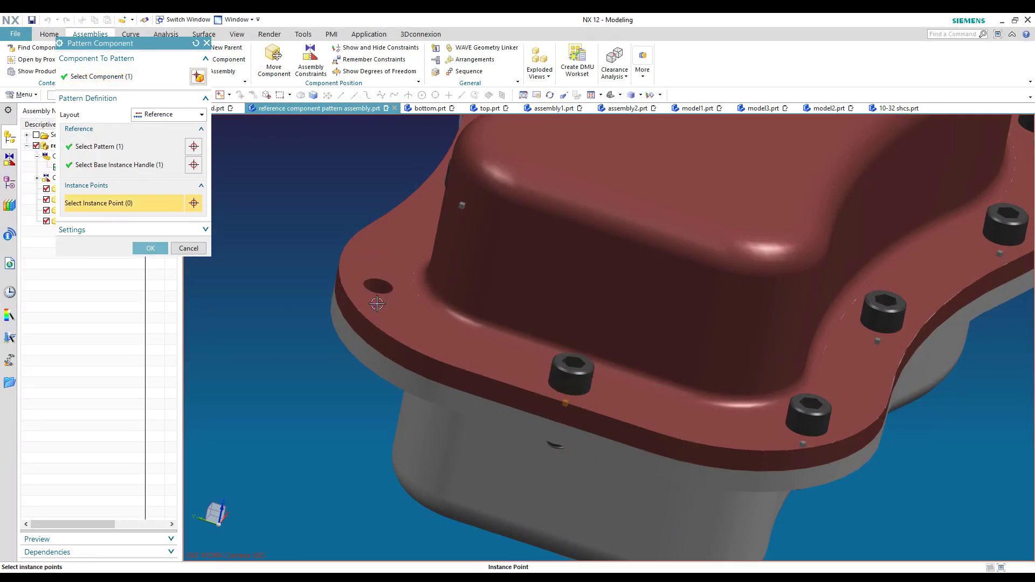
pyautogui.moveTo(376, 296); pyautogui.dragTo(567, 396, button='middle')
pyautogui.rightClick(602, 414)
pyautogui.click(630, 423)
pyautogui.moveTo(630, 424); pyautogui.dragTo(869, 251, button='middle')
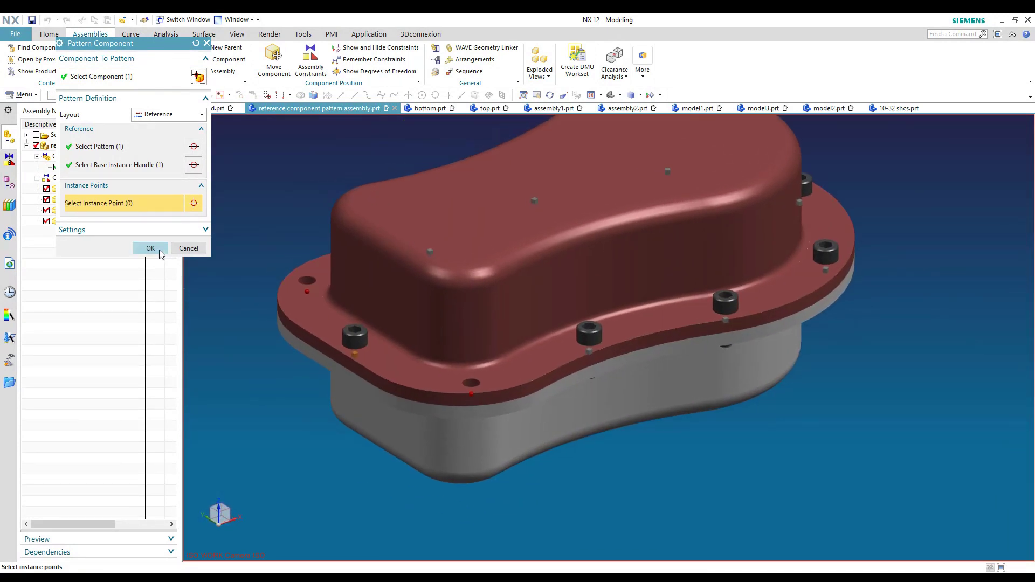
pyautogui.click(157, 250)
pyautogui.hotkey('ctrl', 'alt', 't')
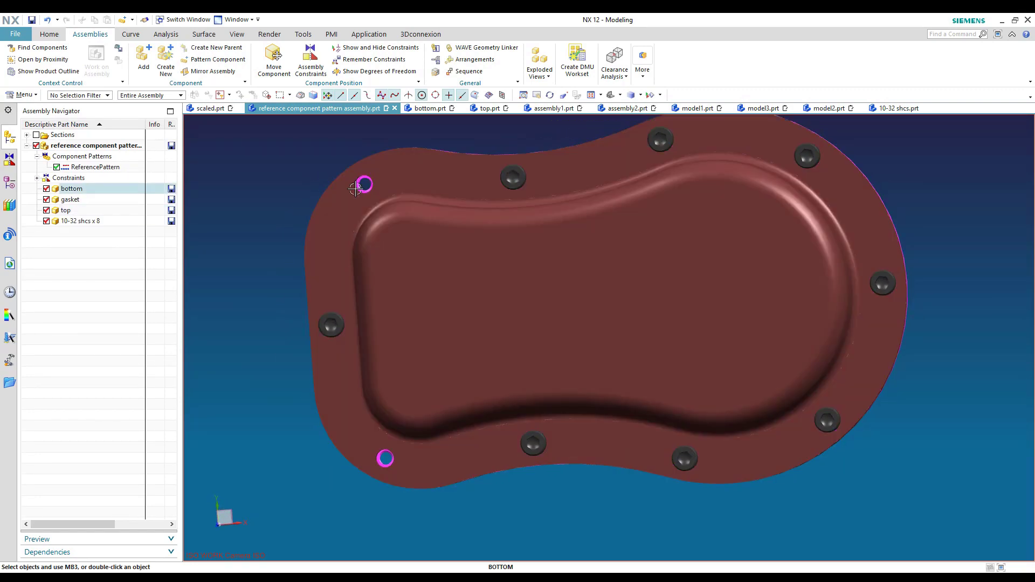
# - Edit ReferencePattern again to undelete the two removed screw instances beside the original screw
pyautogui.moveTo(336, 193); pyautogui.dragTo(227, 294, button='middle')
pyautogui.click(93, 167)
pyautogui.doubleClick(93, 167)
pyautogui.rightClick(315, 310)
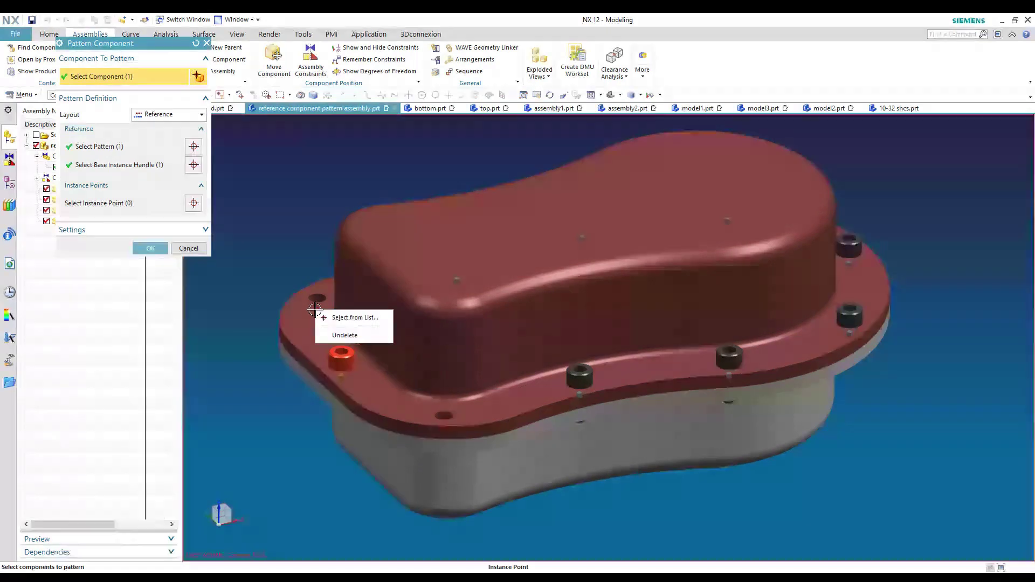
pyautogui.click(344, 335)
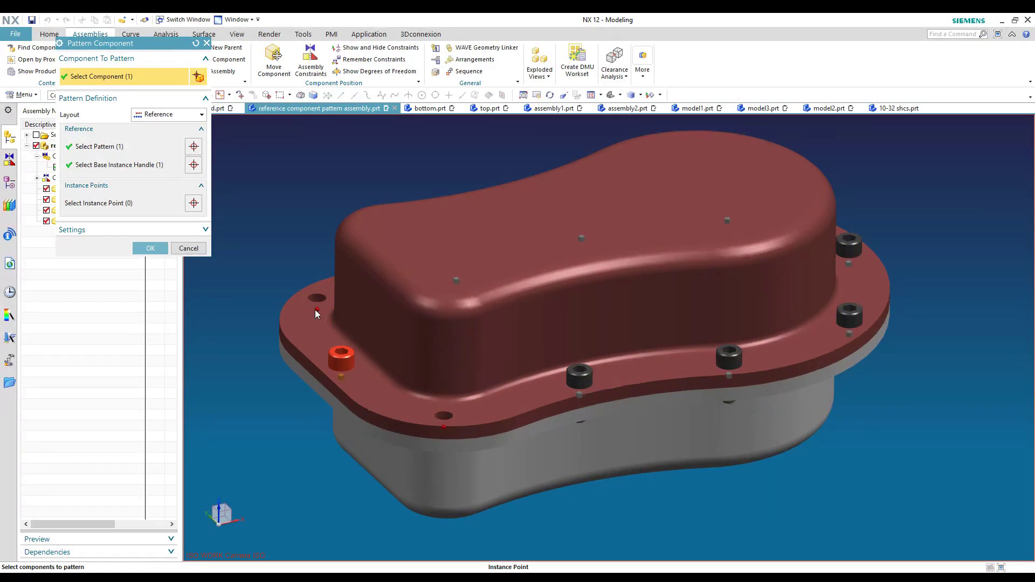
pyautogui.click(442, 424)
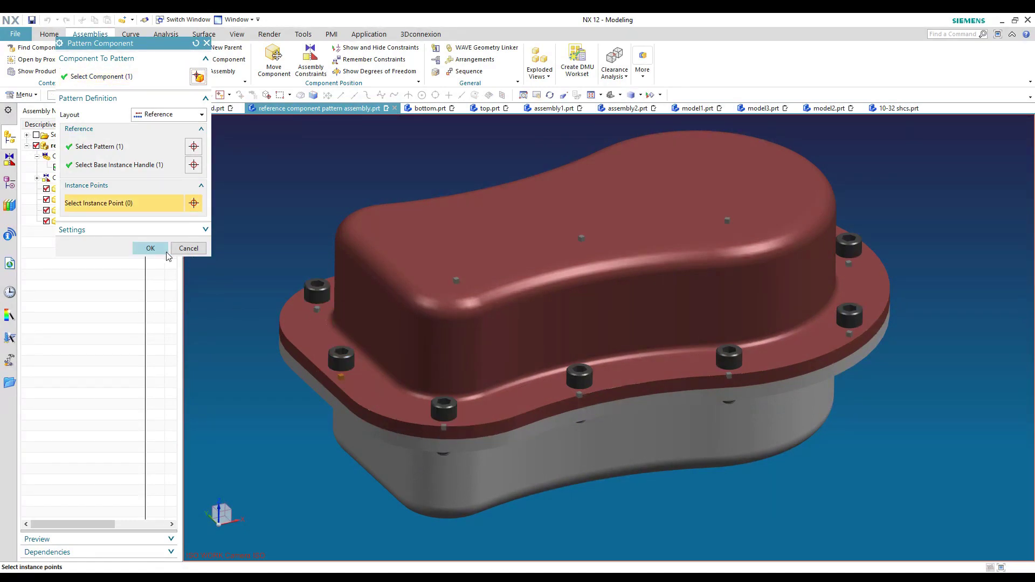
pyautogui.click(151, 248)
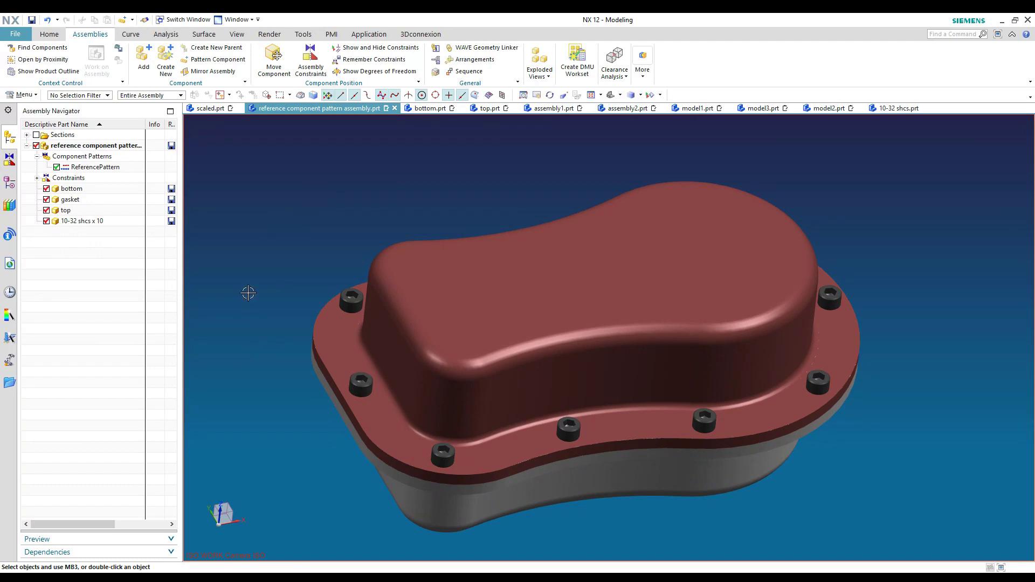
# - Make the bottom component the work part within the assembly and show its model history
pyautogui.moveTo(247, 291)
pyautogui.mouseDown(button='middle')
pyautogui.moveTo(254, 321)
pyautogui.moveTo(246, 312)
pyautogui.mouseUp(button='middle')
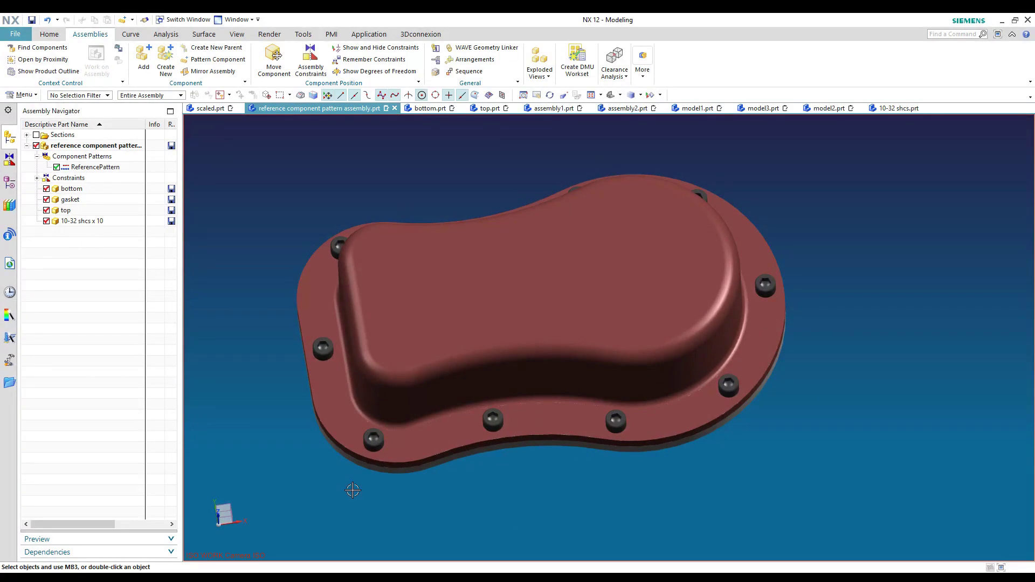
pyautogui.moveTo(391, 480); pyautogui.dragTo(399, 468, button='middle')
pyautogui.doubleClick(414, 462)
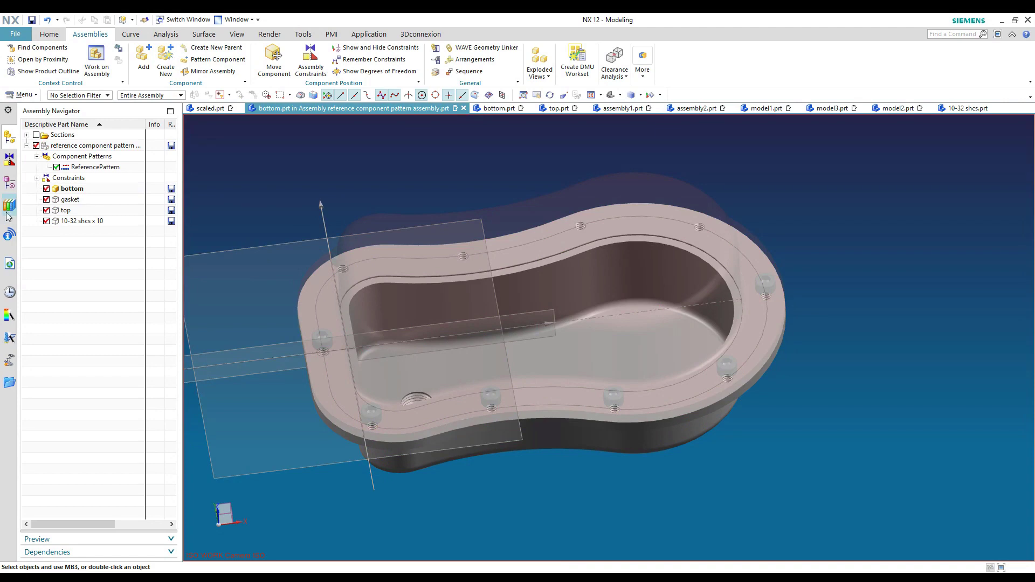
pyautogui.click(10, 184)
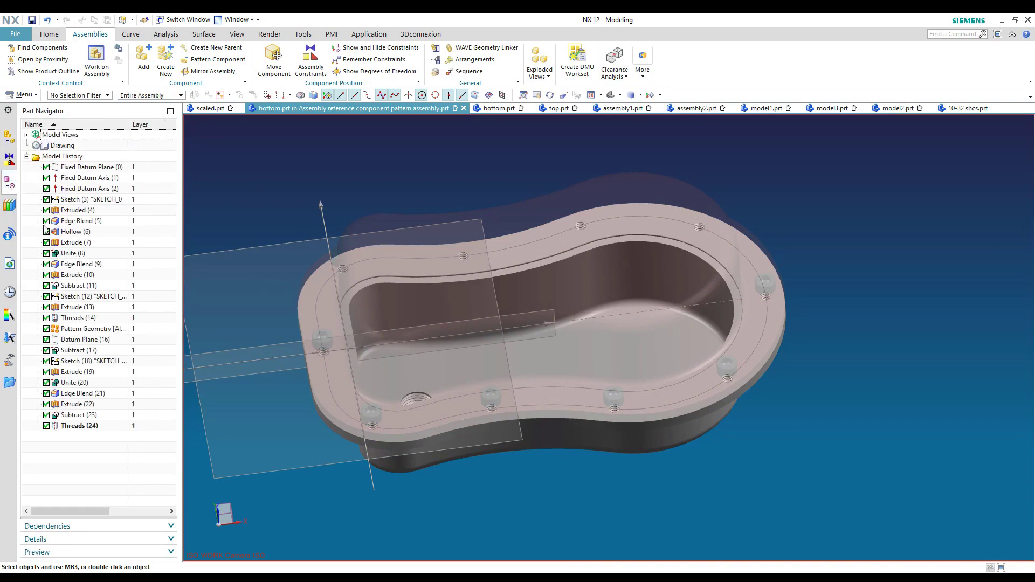
# - Set the count of the bottom part's Pattern Geometry (15) to 12 and dismiss the update report
pyautogui.doubleClick(80, 329)
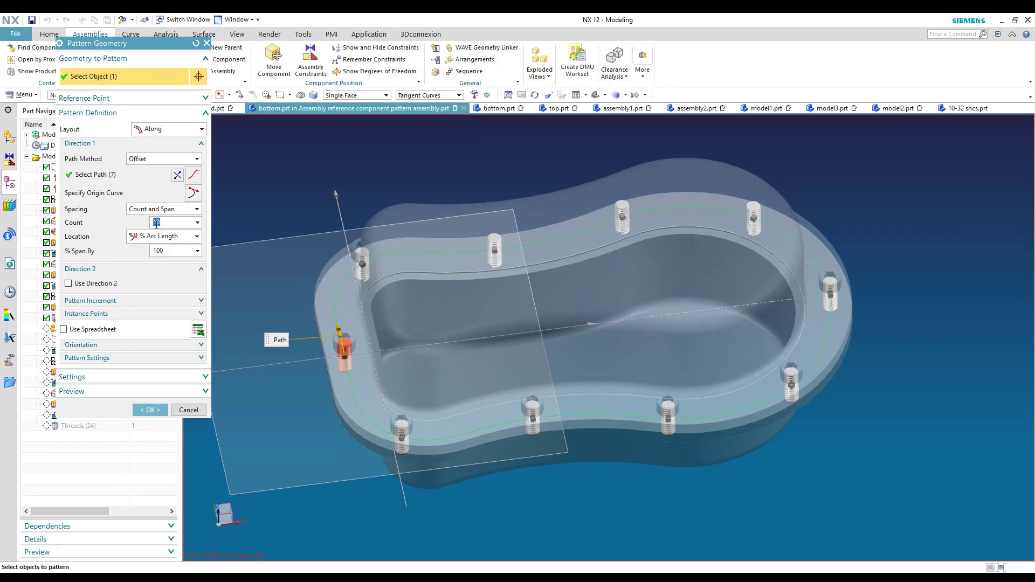
pyautogui.write('12')
pyautogui.press('Return')
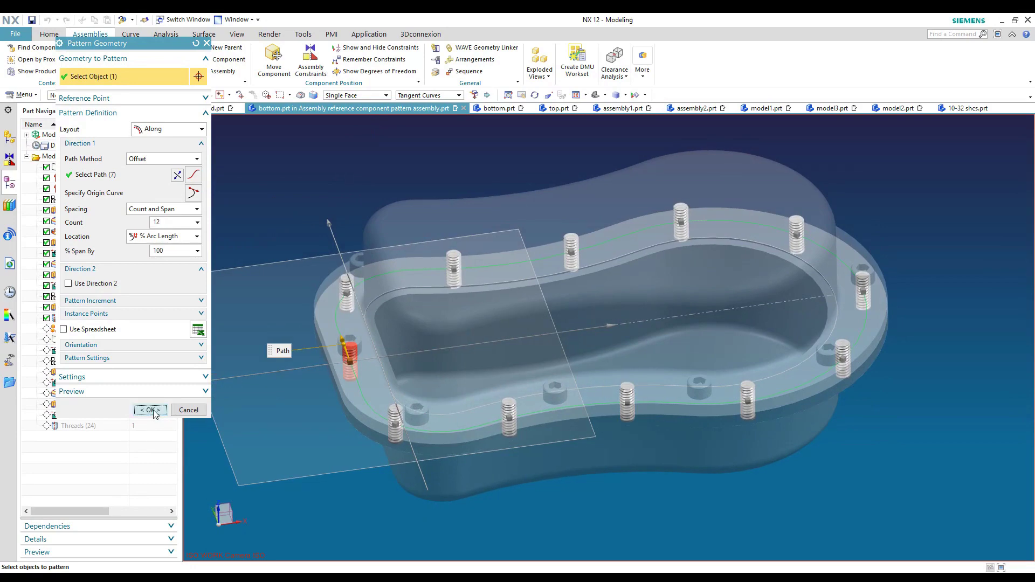
pyautogui.click(150, 411)
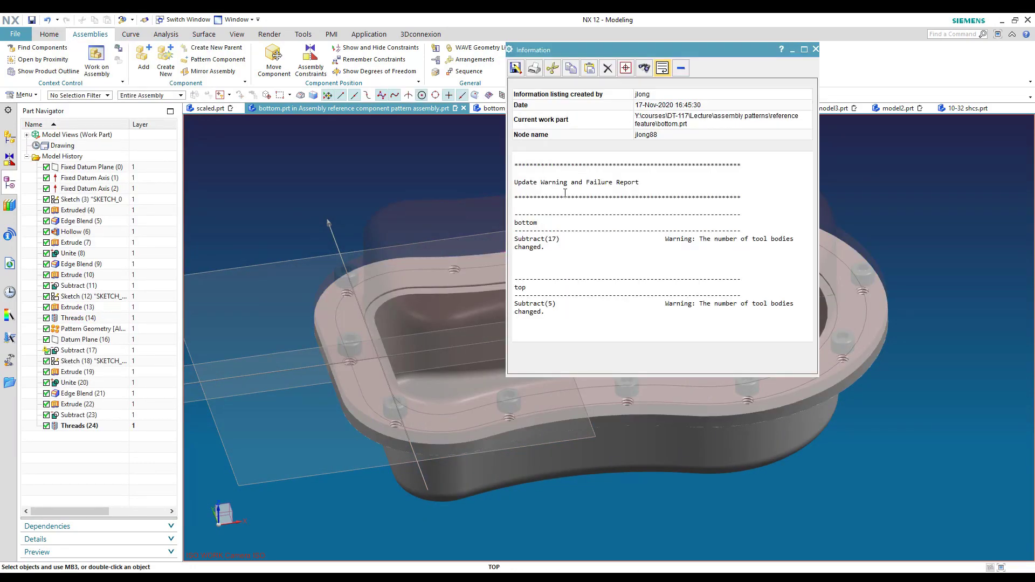
pyautogui.click(815, 50)
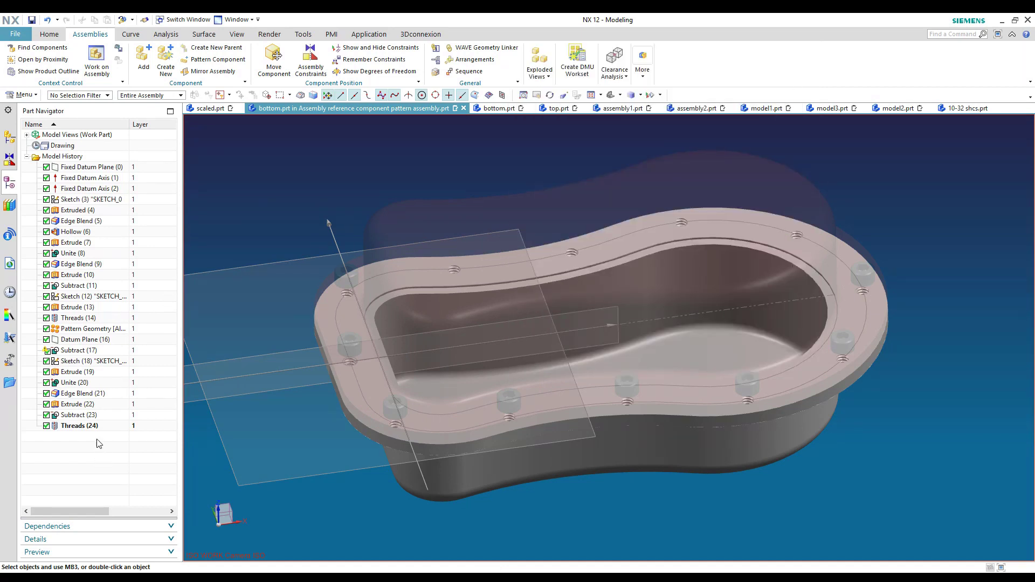
# - Make the top-level assembly the work part again and examine the patterned screws from above and below
pyautogui.click(13, 138)
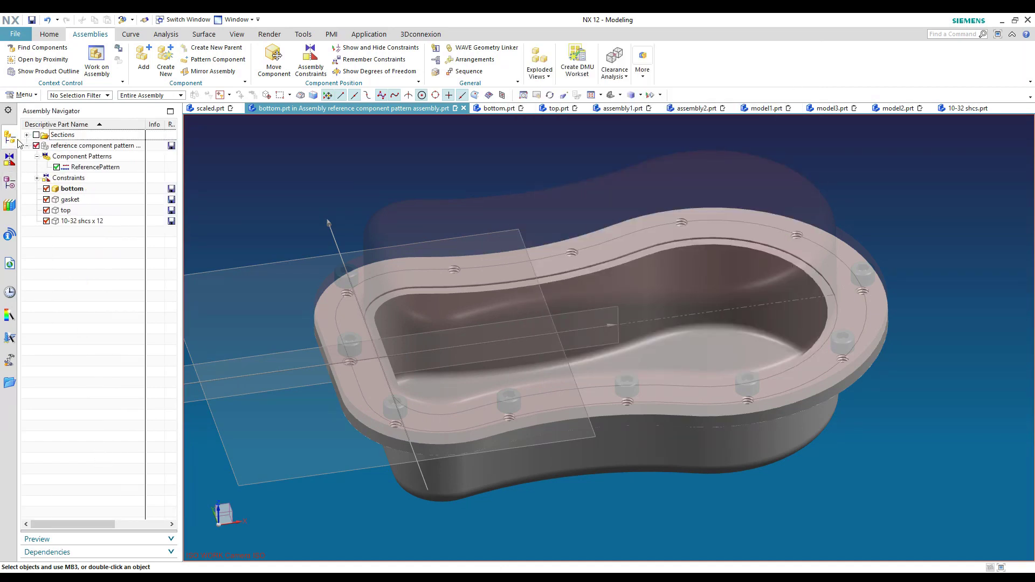
pyautogui.doubleClick(83, 146)
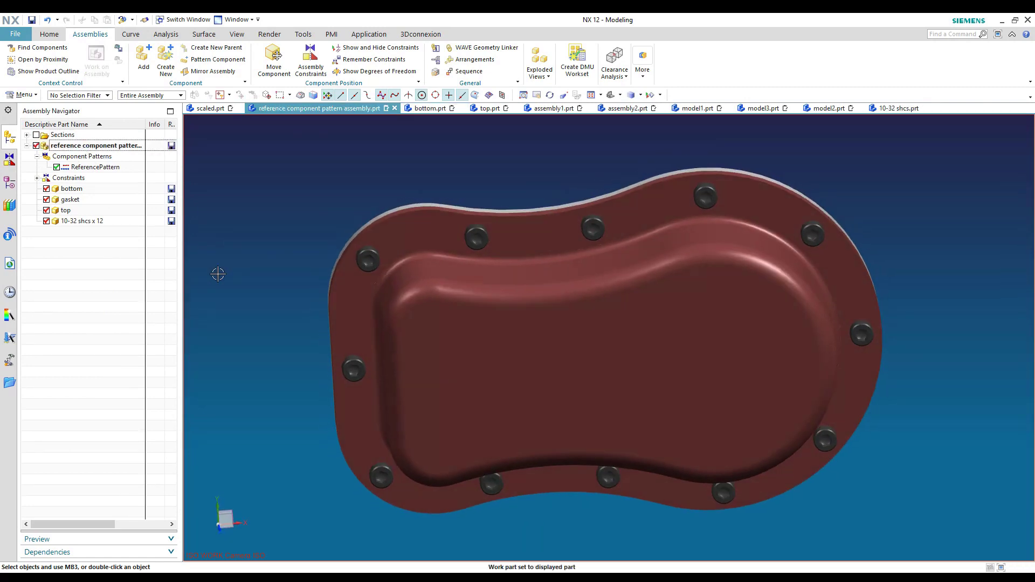
pyautogui.click(90, 222)
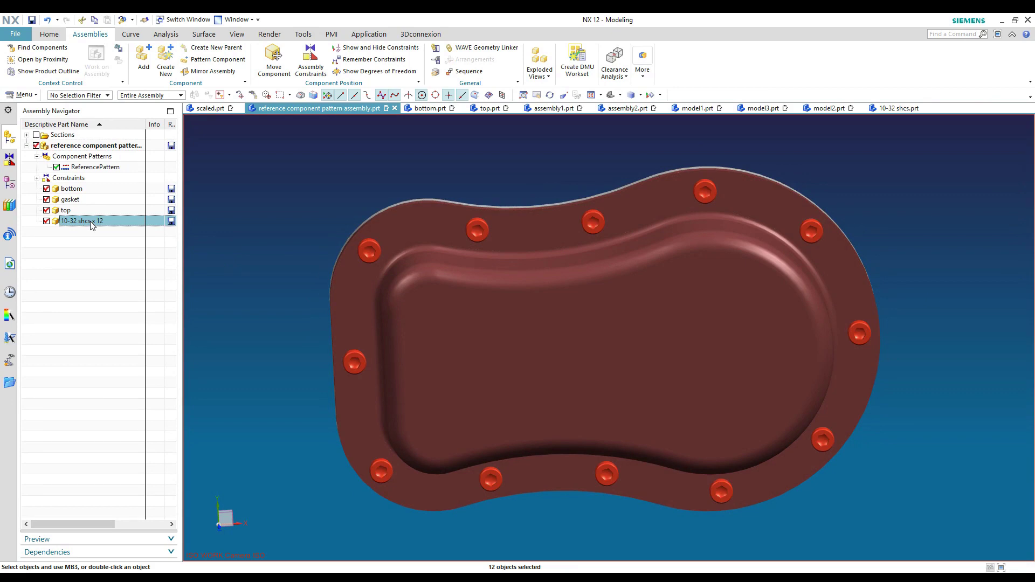
pyautogui.moveTo(196, 288); pyautogui.dragTo(218, 313, button='middle')
pyautogui.press('Escape')
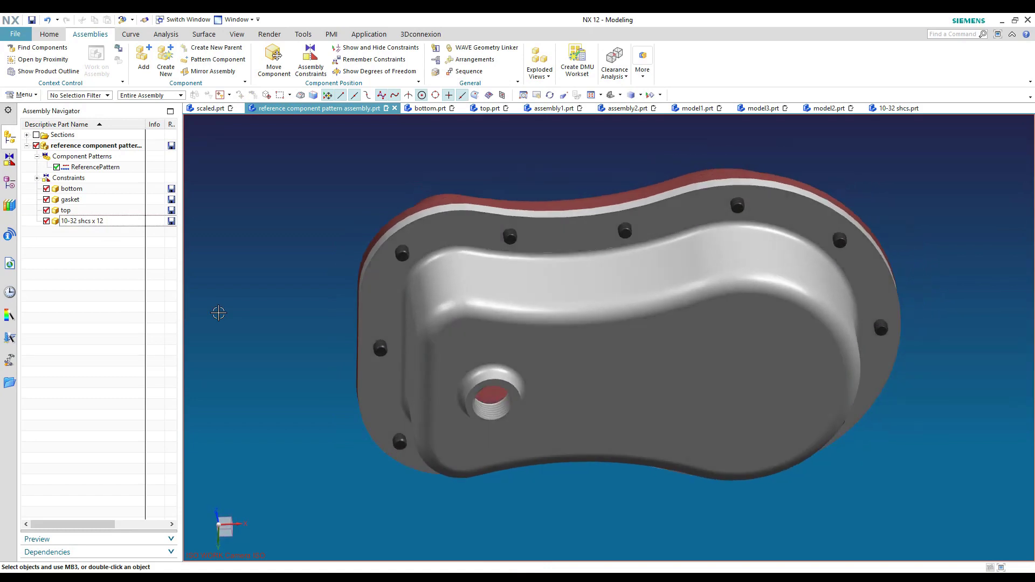
pyautogui.press('Home')
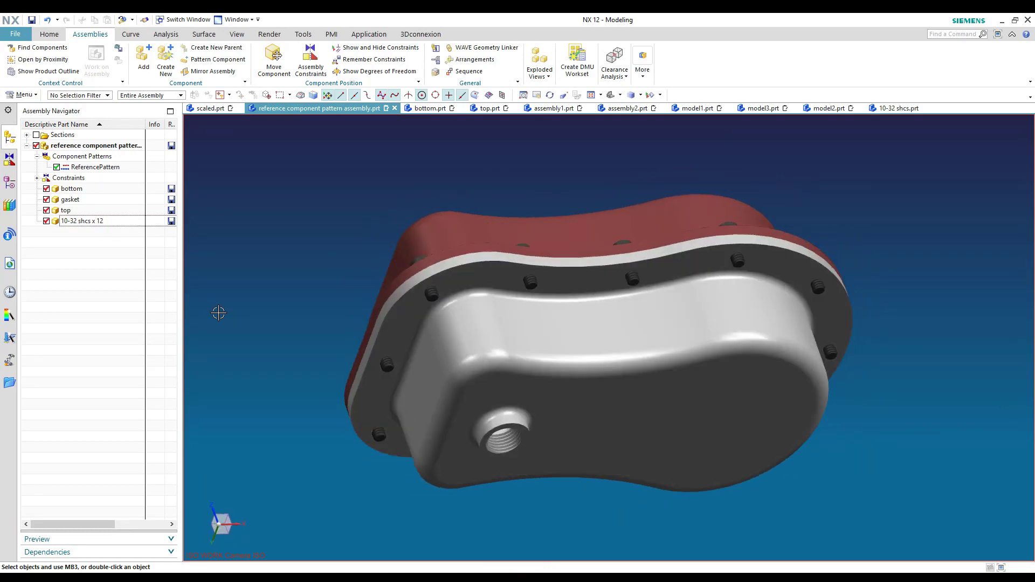